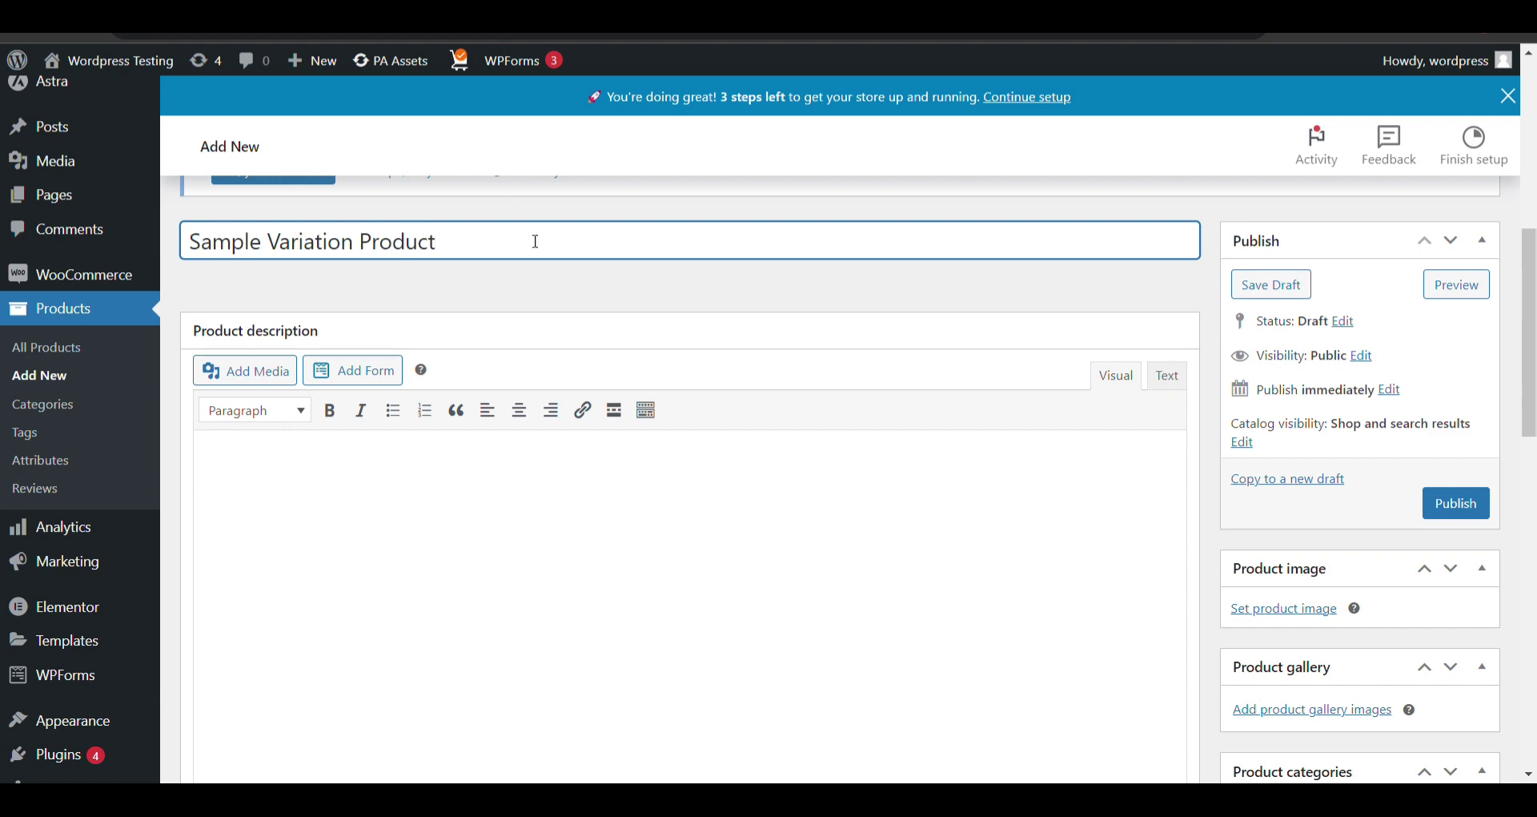
# Fill the product description with Lorem Ipsum placeholder text and set the product type to Variable product
pyautogui.write("Lorem Ipsum is simply dummy text of the printing and typesetting industry. Lorem Ipsum has been the industry's standard dummy text ever since the 1500s, when an unknown printer took a galley of type and scrambled it to make a type specimen book. It has survived not only five centuries, but also the leap into electronic typesetting, remaining essentially unchanged. It was popularised in the 1960s with the release of Letraset sheets containing Lorem Ipsum passages, and more recently with desktop publishing software like Aldus PageMaker including versions of Lorem Ipsum.")
pyautogui.scroll(-6, 468, 525)
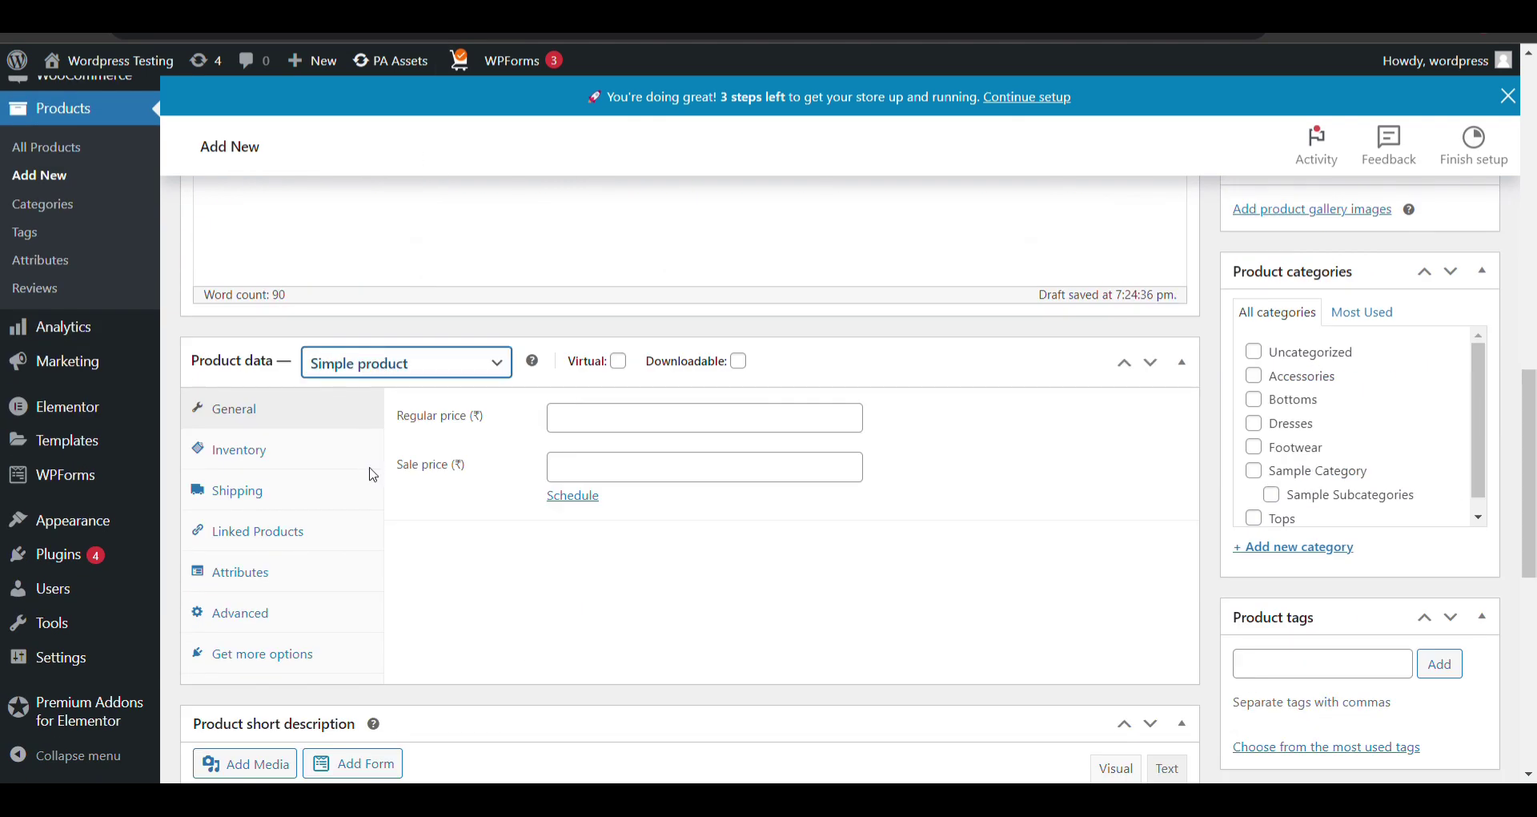
pyautogui.click(406, 362)
pyautogui.click(376, 429)
pyautogui.click(434, 588)
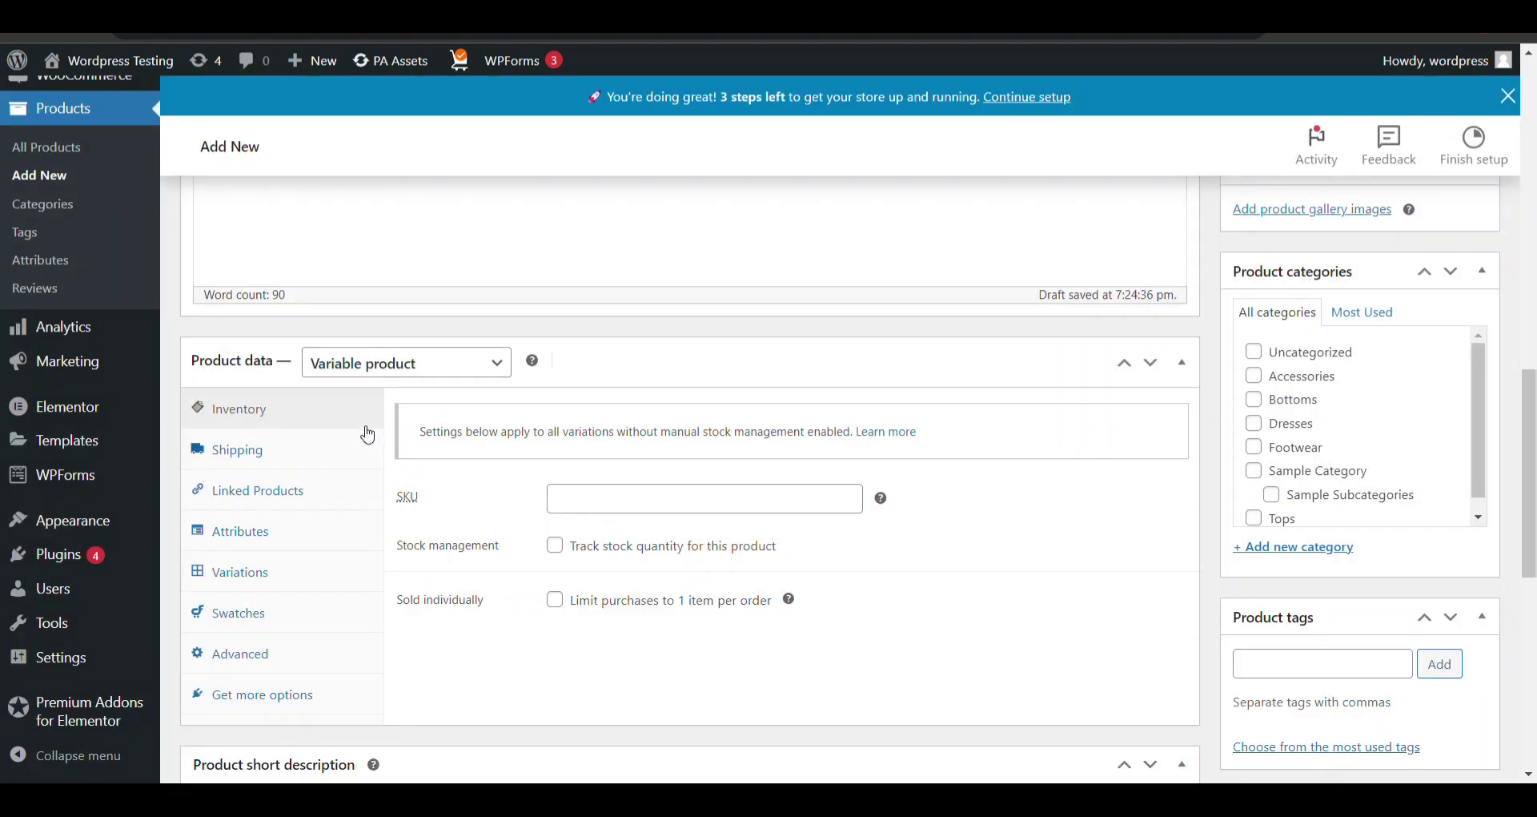
# Add and save a product attribute named Size with the values S | M, visible on the product page and used for variations
pyautogui.click(269, 453)
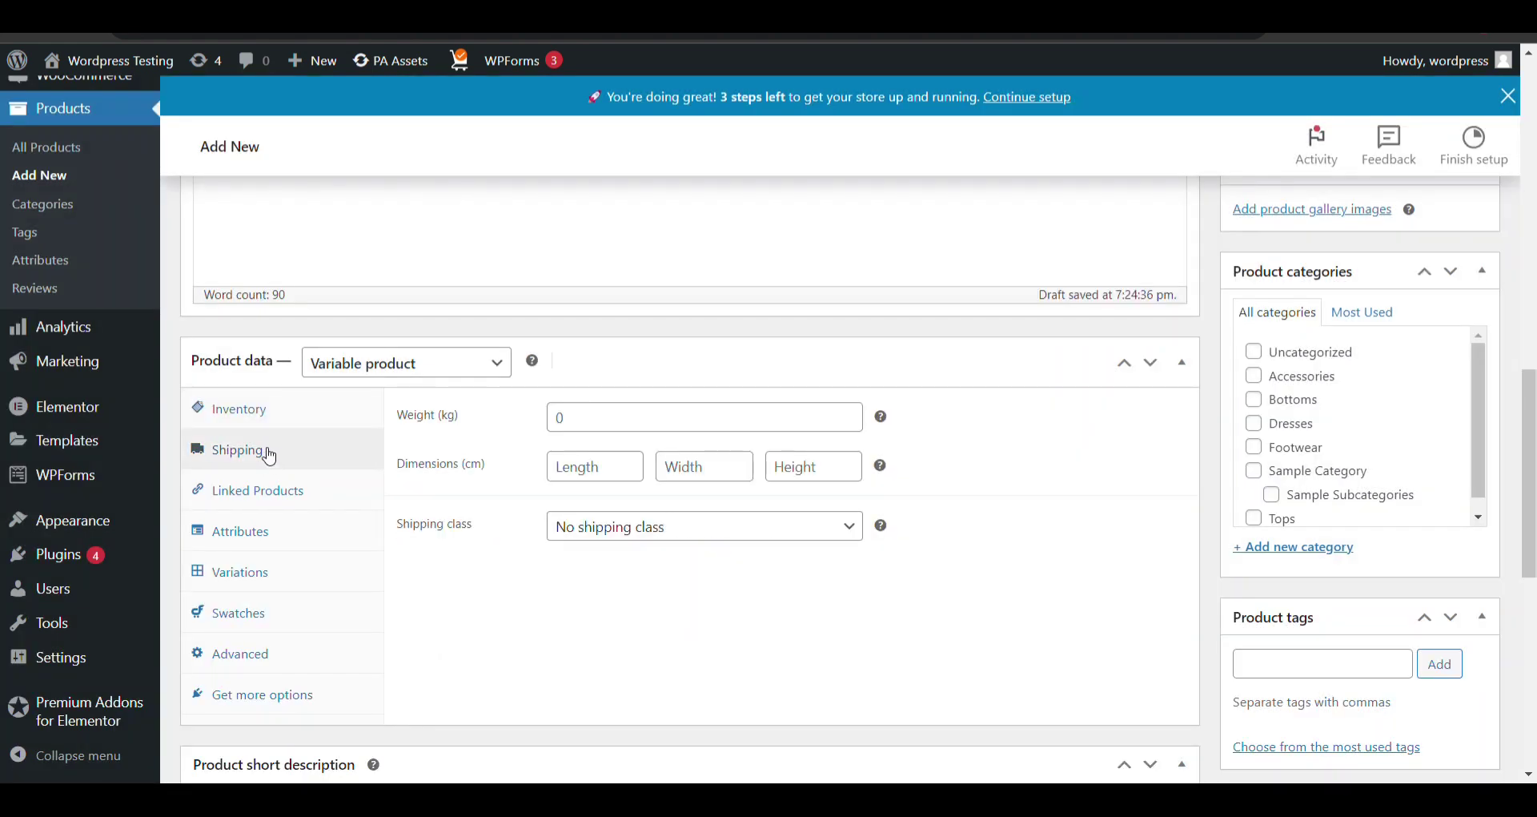
pyautogui.click(304, 508)
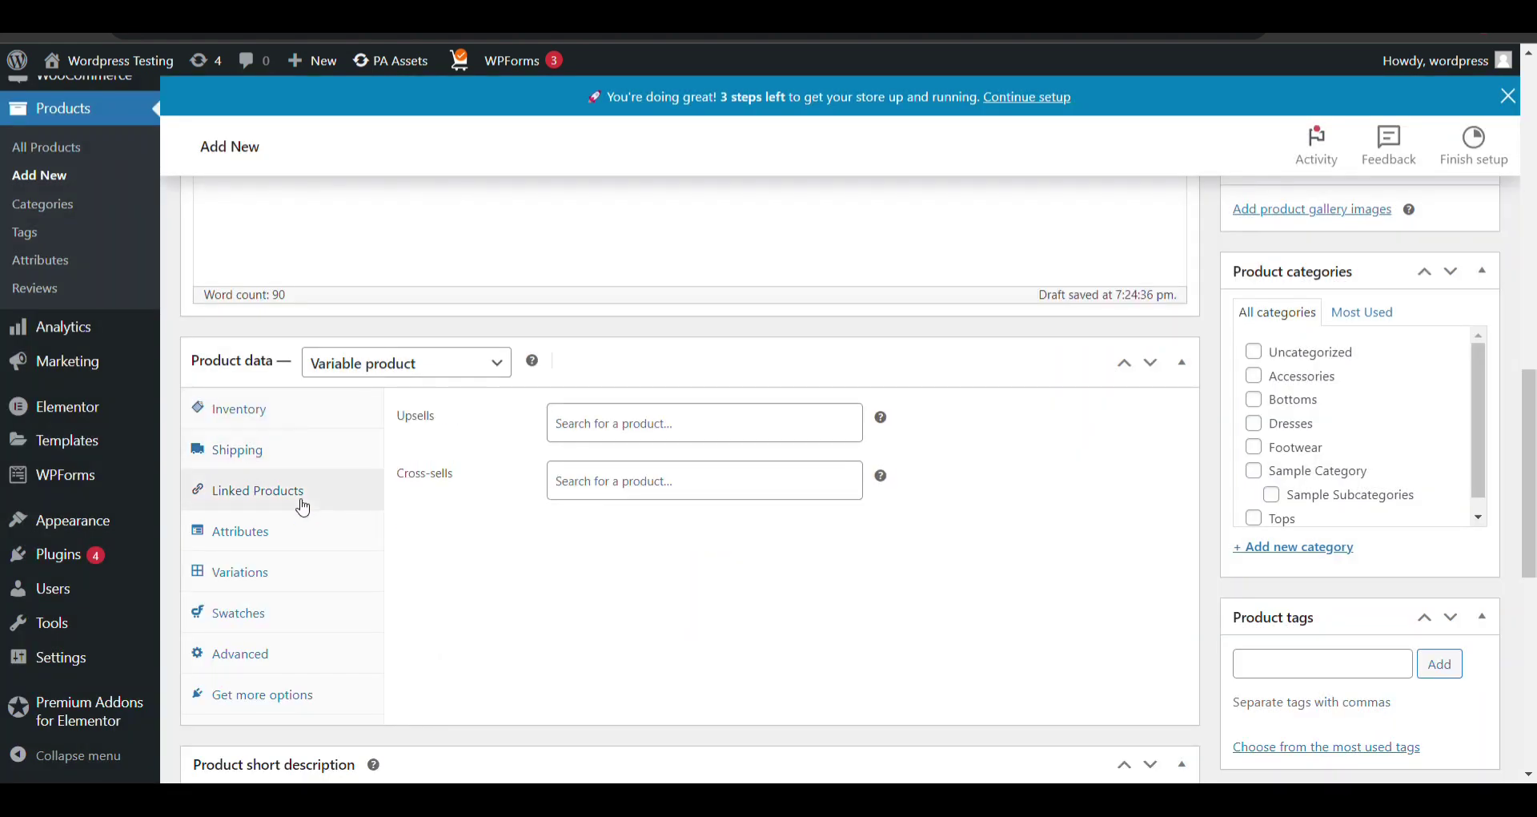
pyautogui.click(276, 537)
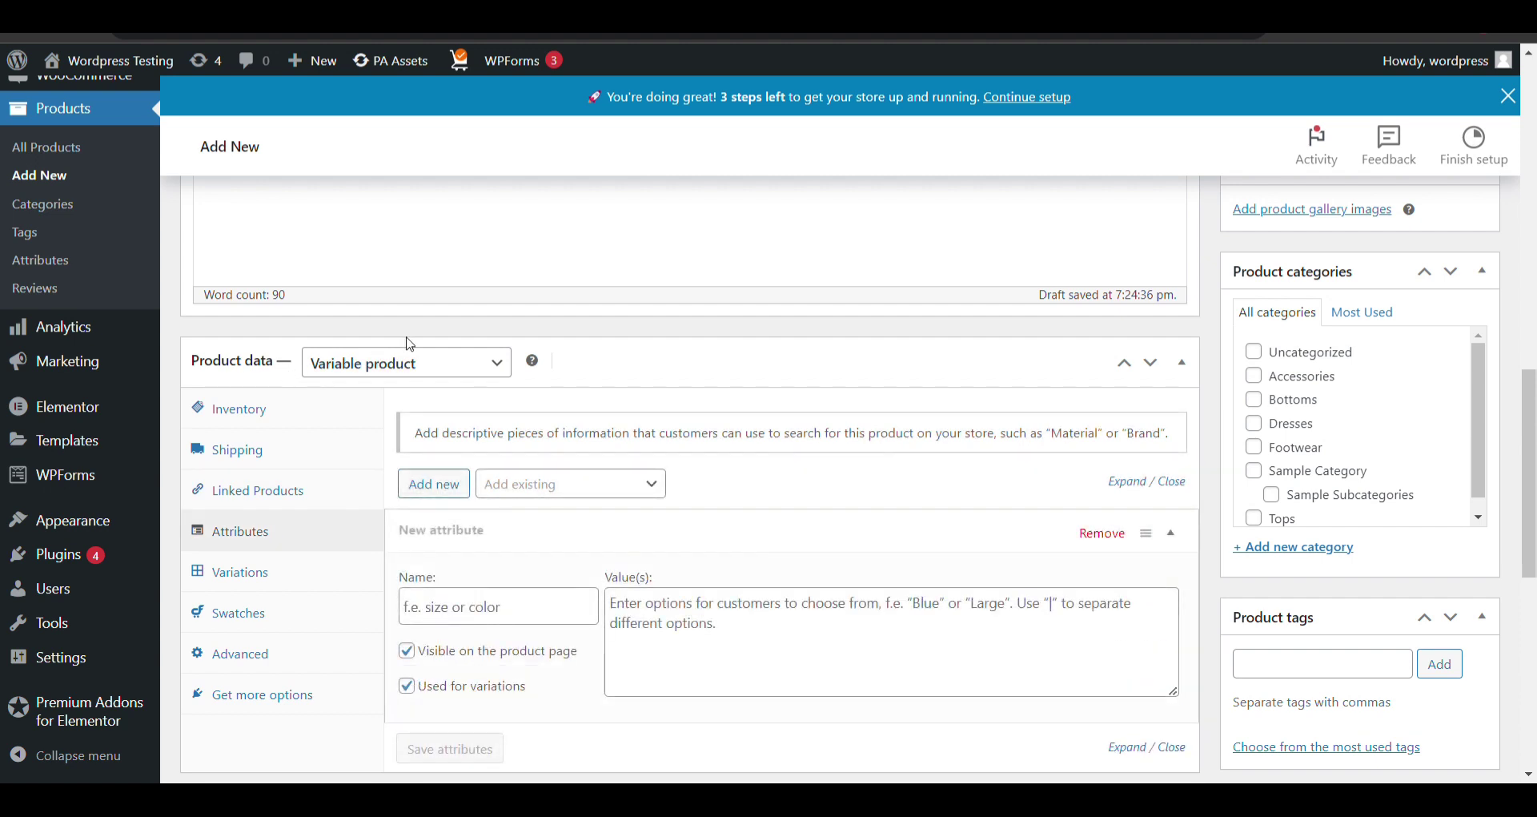
pyautogui.click(538, 611)
pyautogui.write('Size')
pyautogui.scroll(-3, 566, 598)
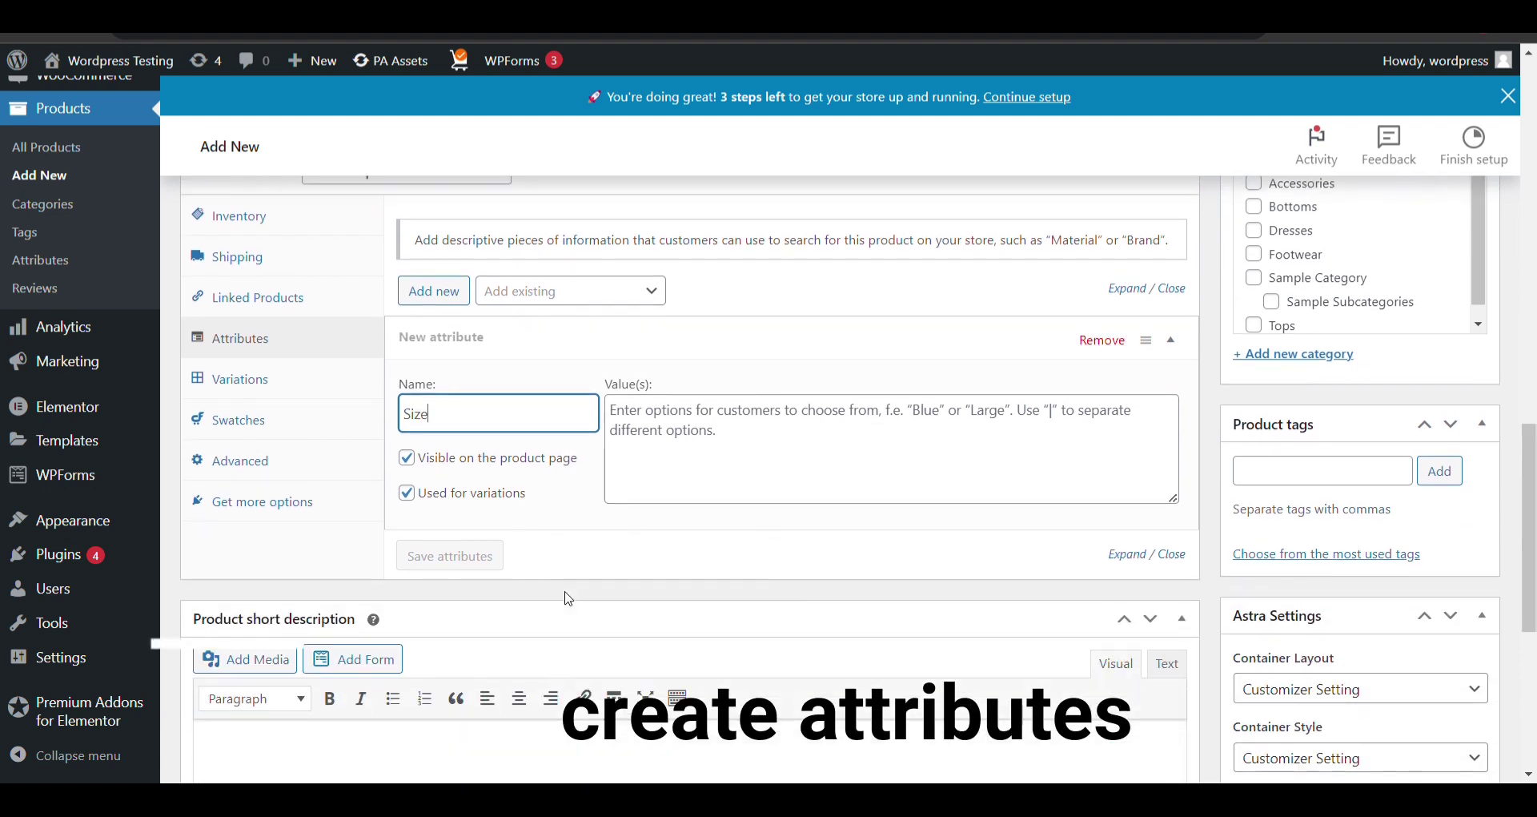
pyautogui.click(691, 460)
pyautogui.write('S')
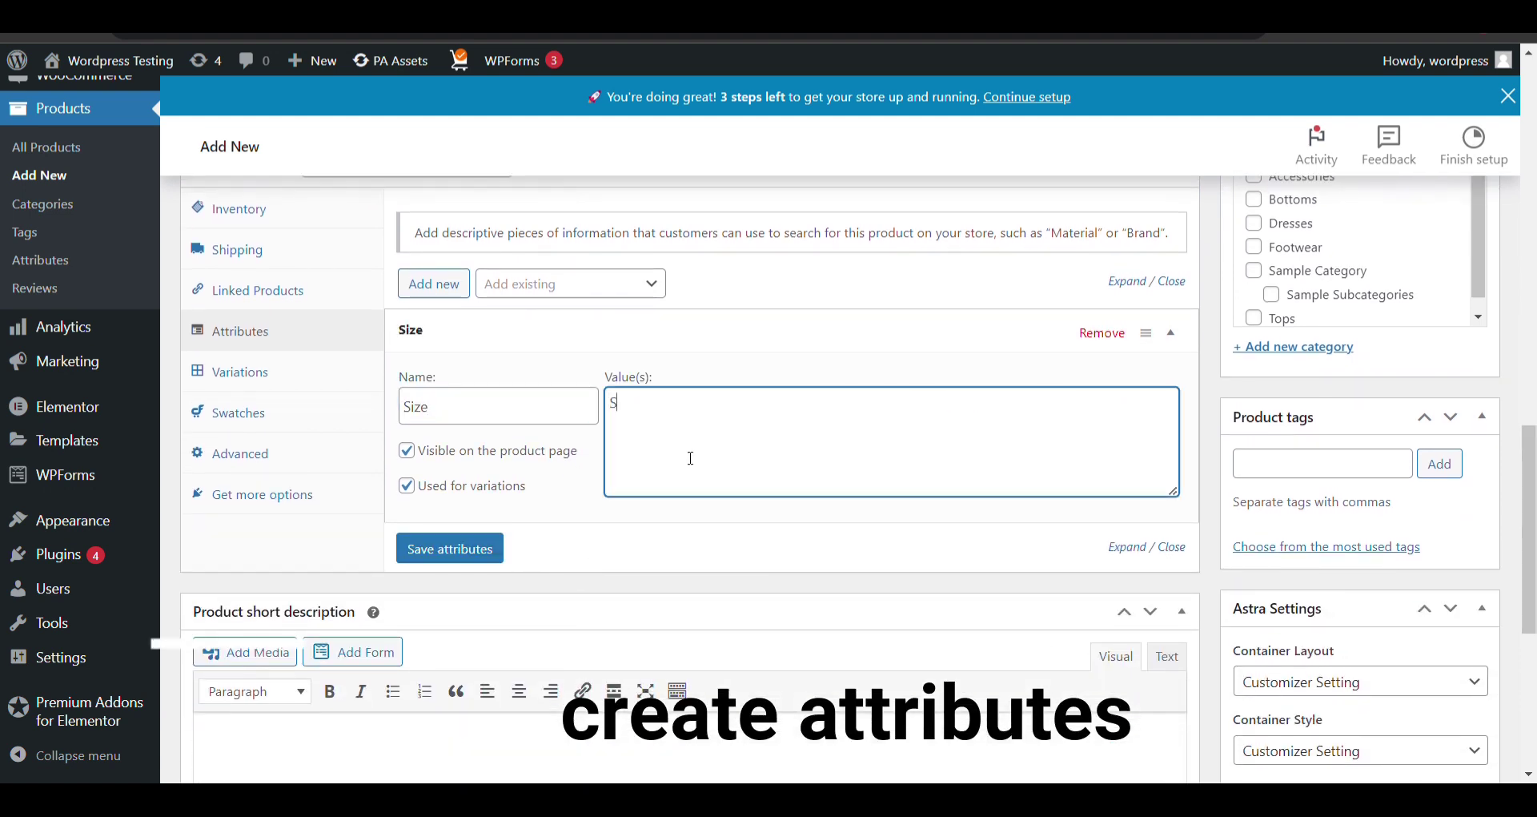
pyautogui.write(' | M')
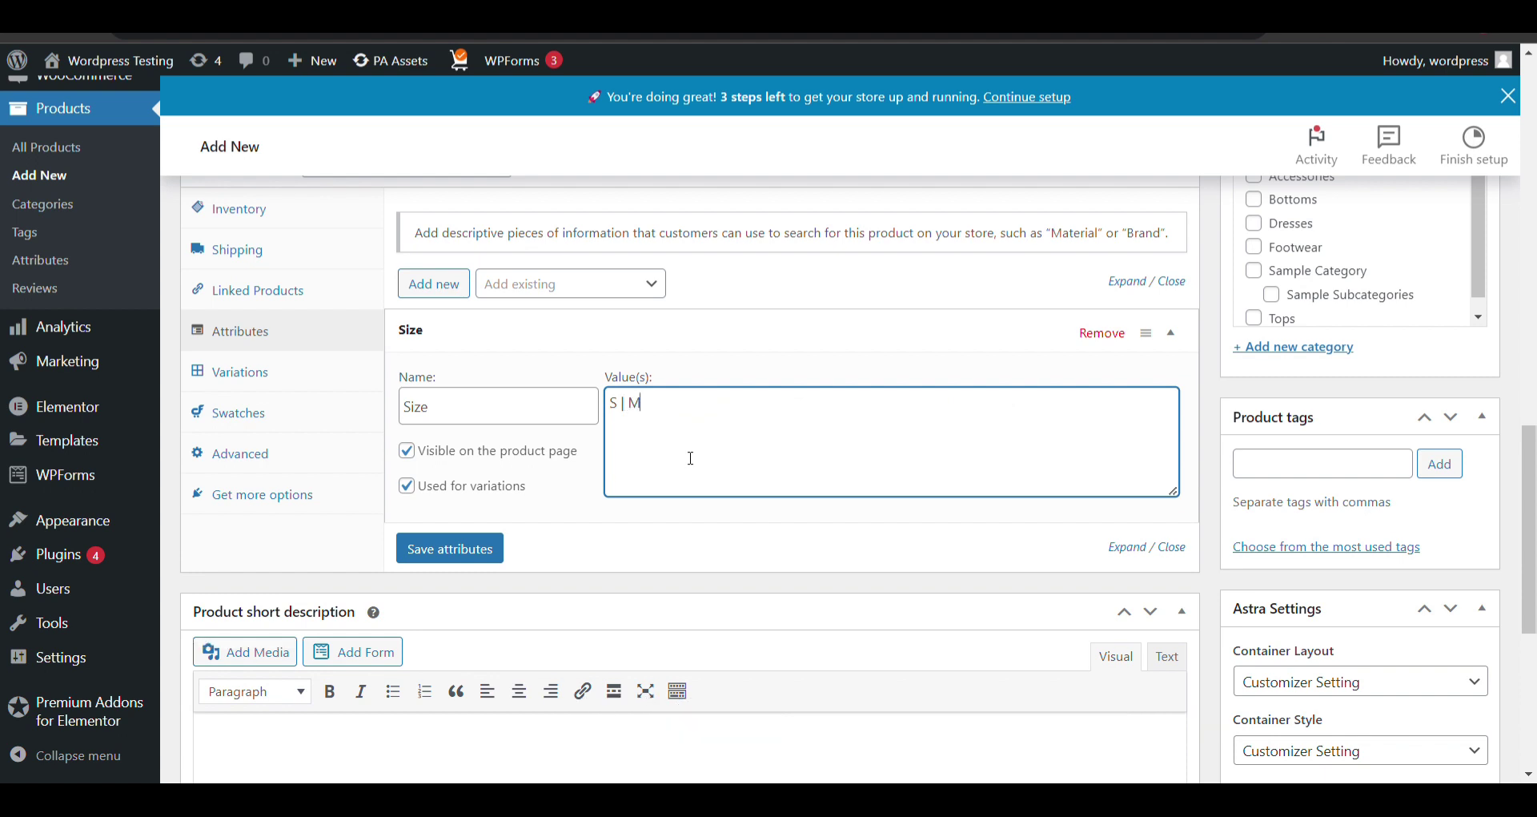
pyautogui.click(461, 559)
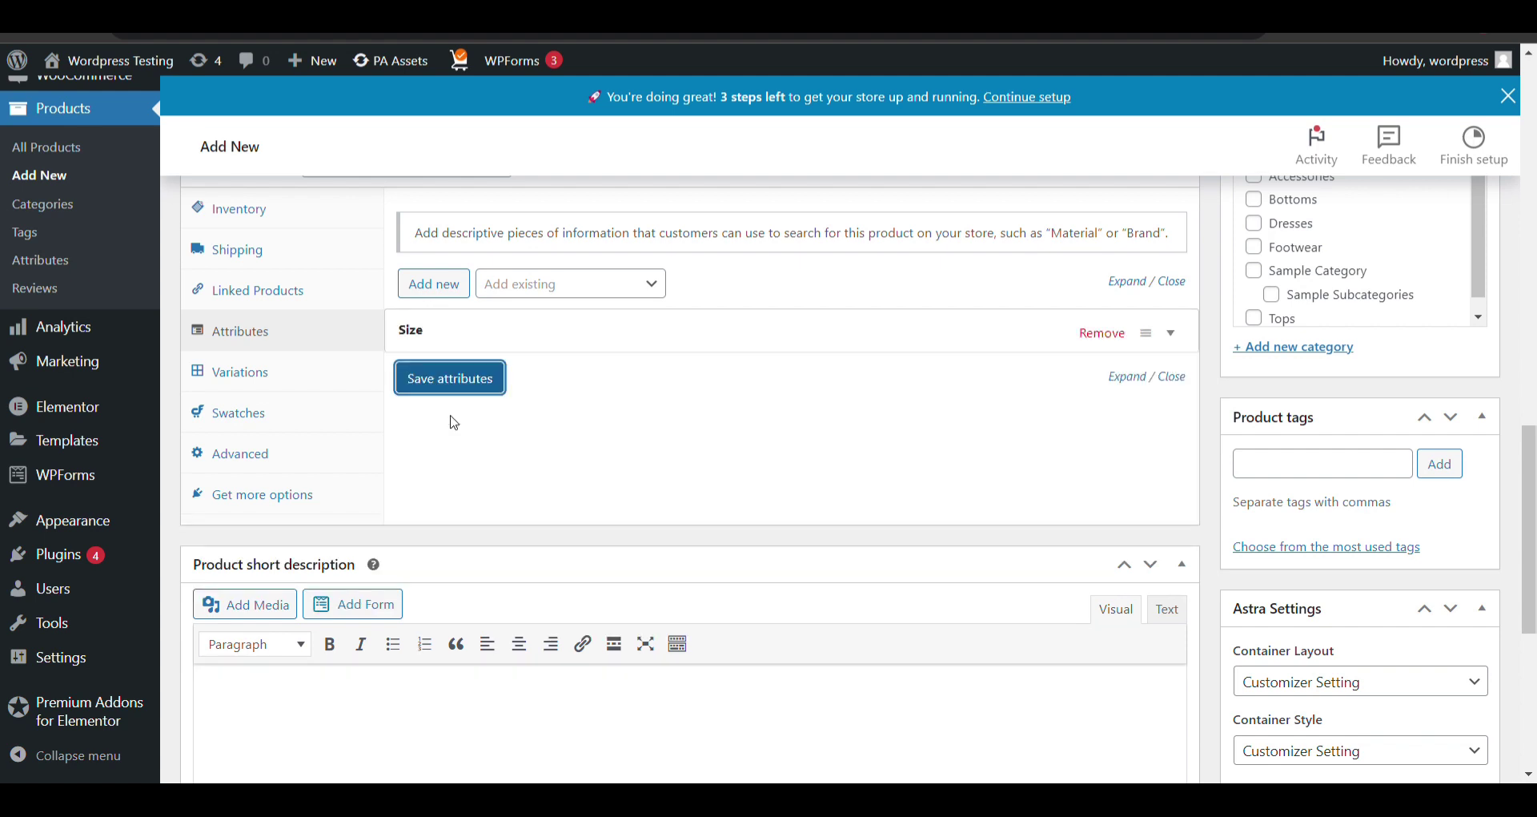
pyautogui.click(458, 379)
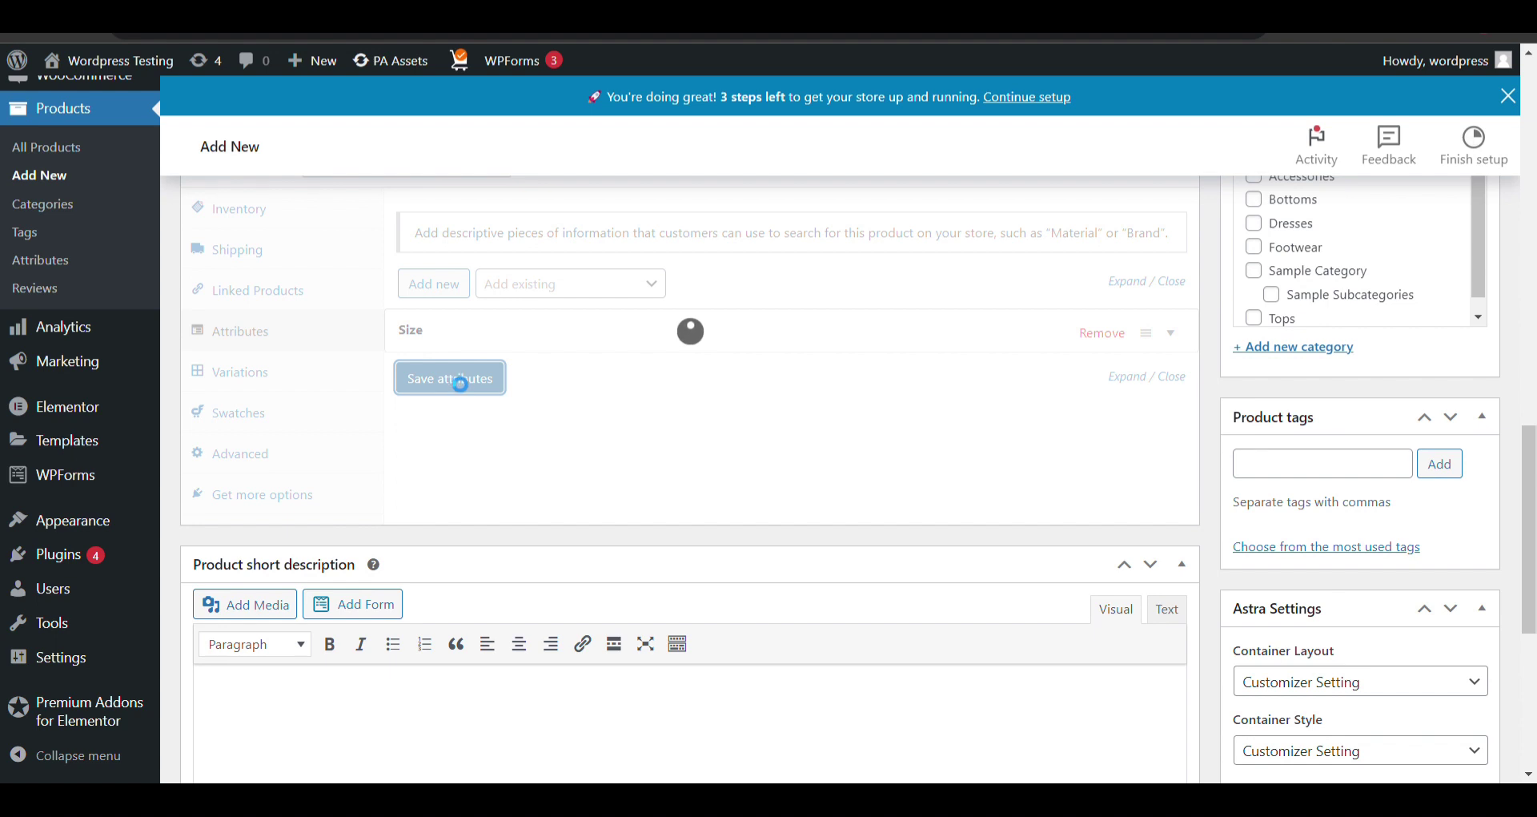
# Generate all product variations from the Size attribute
pyautogui.click(291, 388)
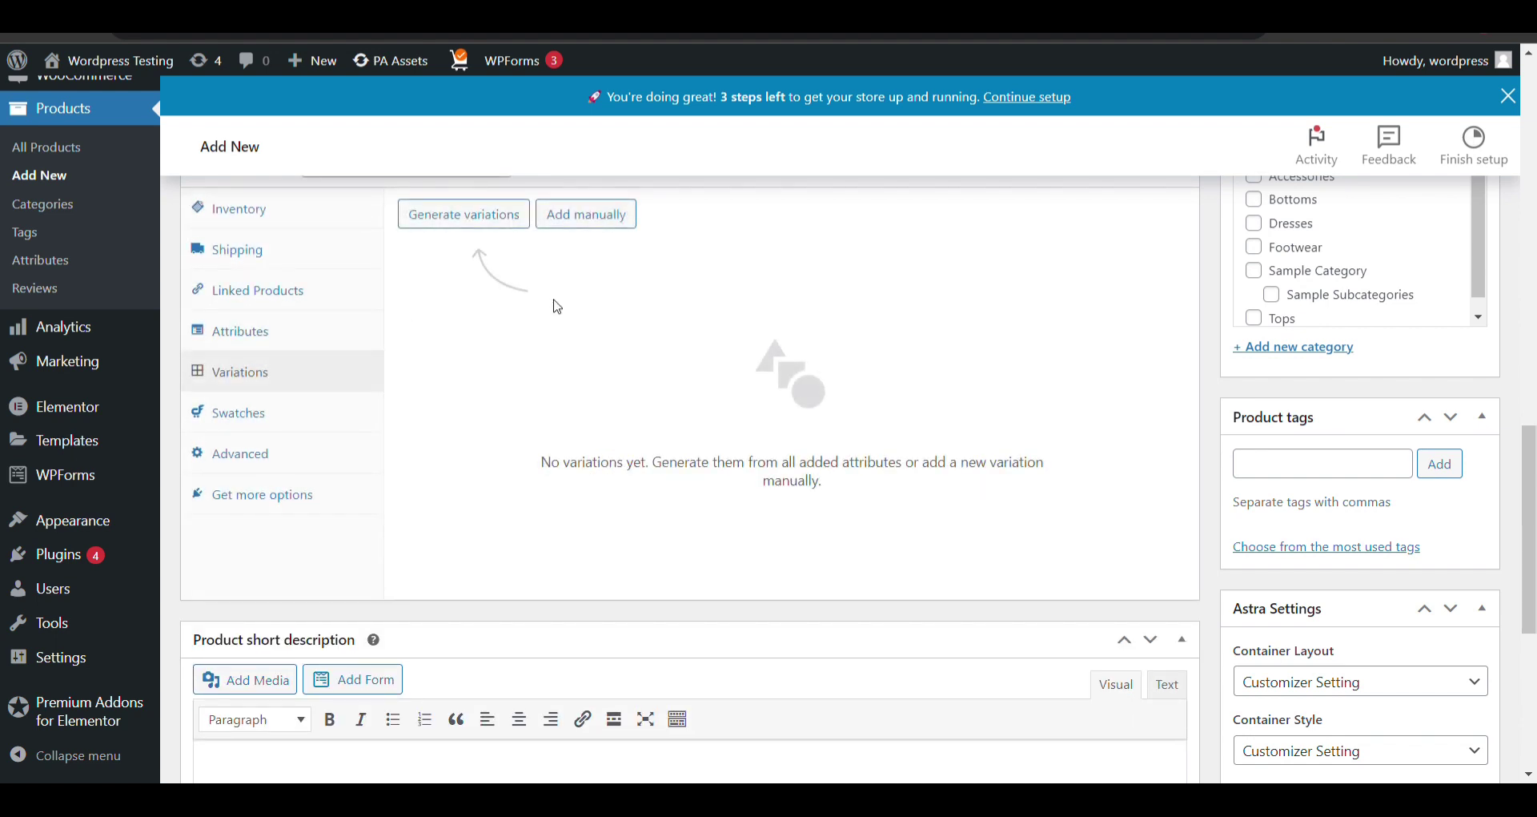
pyautogui.scroll(3, 558, 307)
pyautogui.click(482, 417)
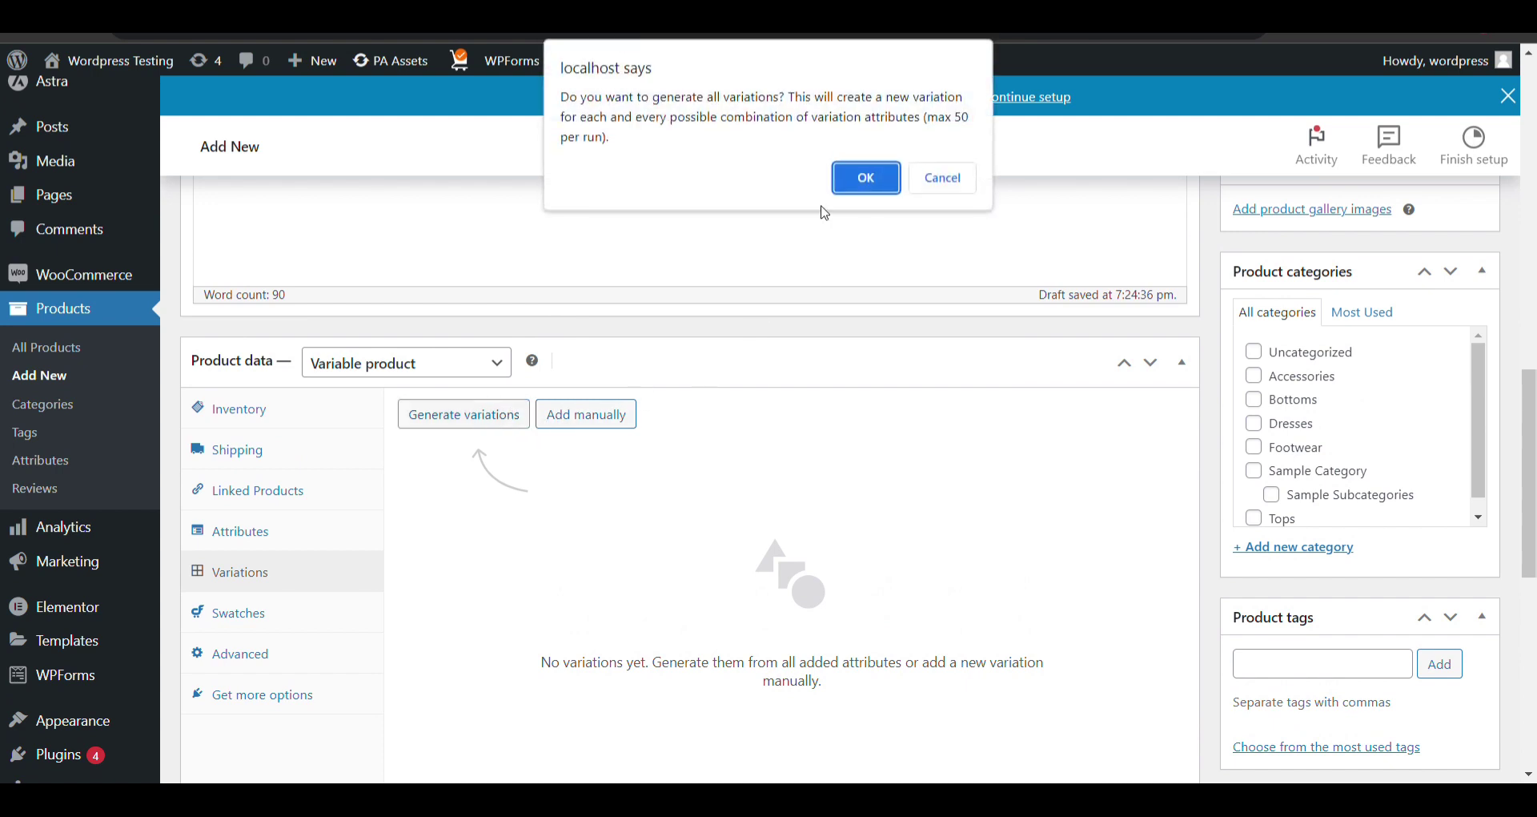
pyautogui.click(857, 178)
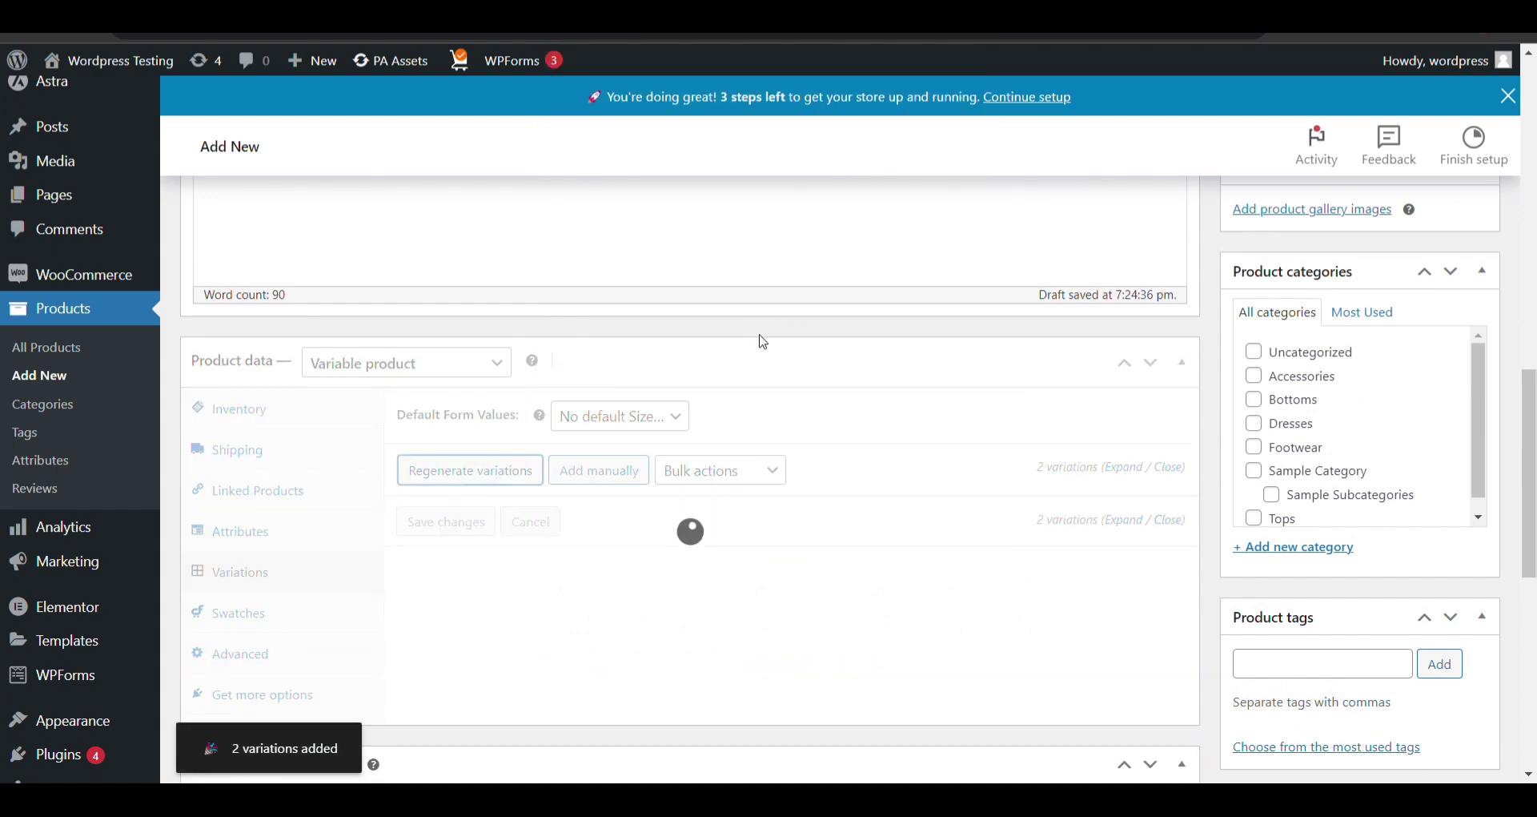
# Expand the S variation's details and examine its image option
pyautogui.scroll(-3, 759, 332)
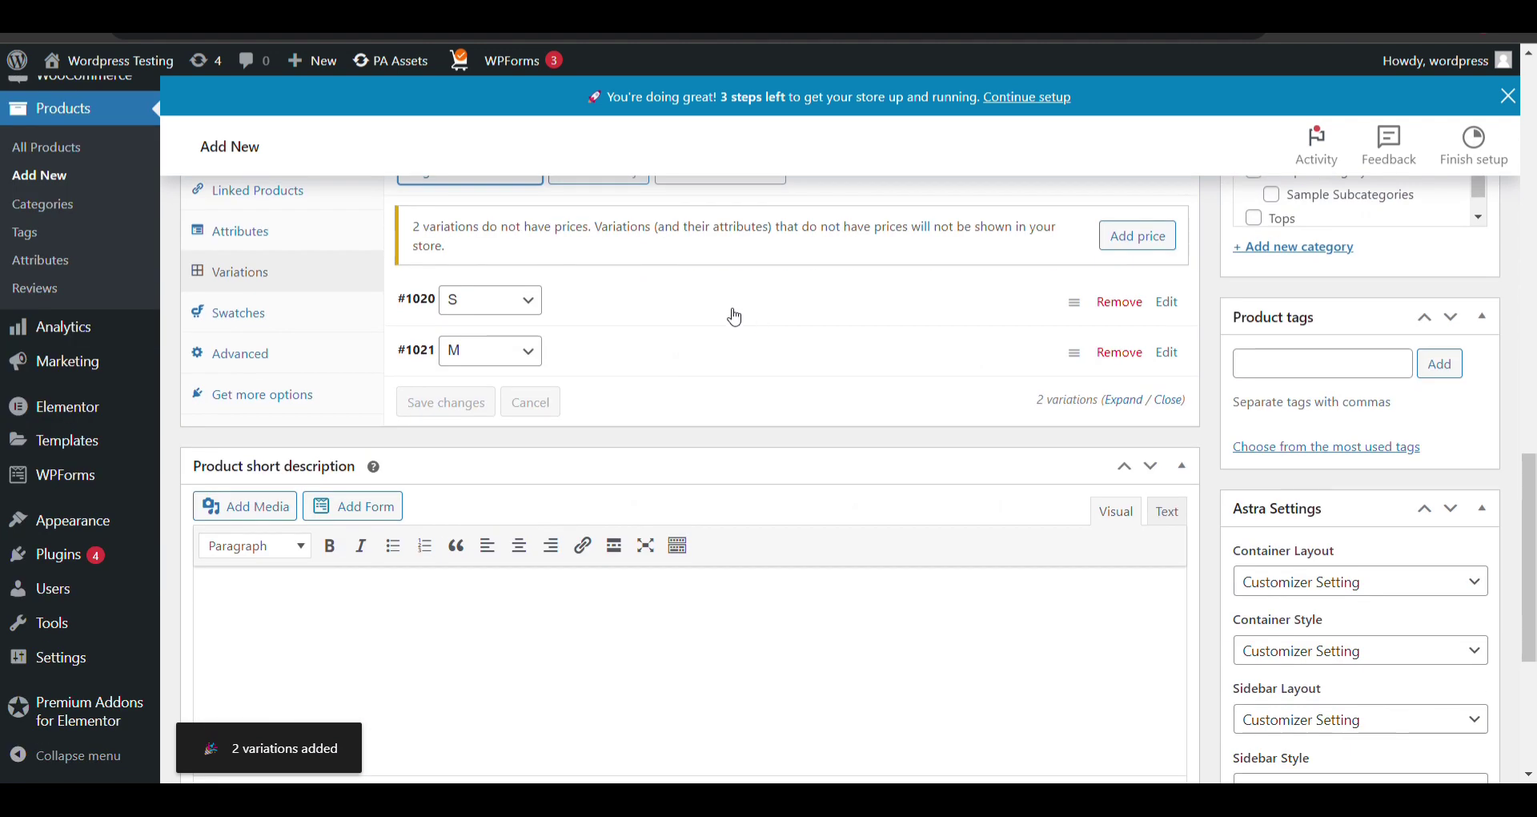
pyautogui.click(634, 291)
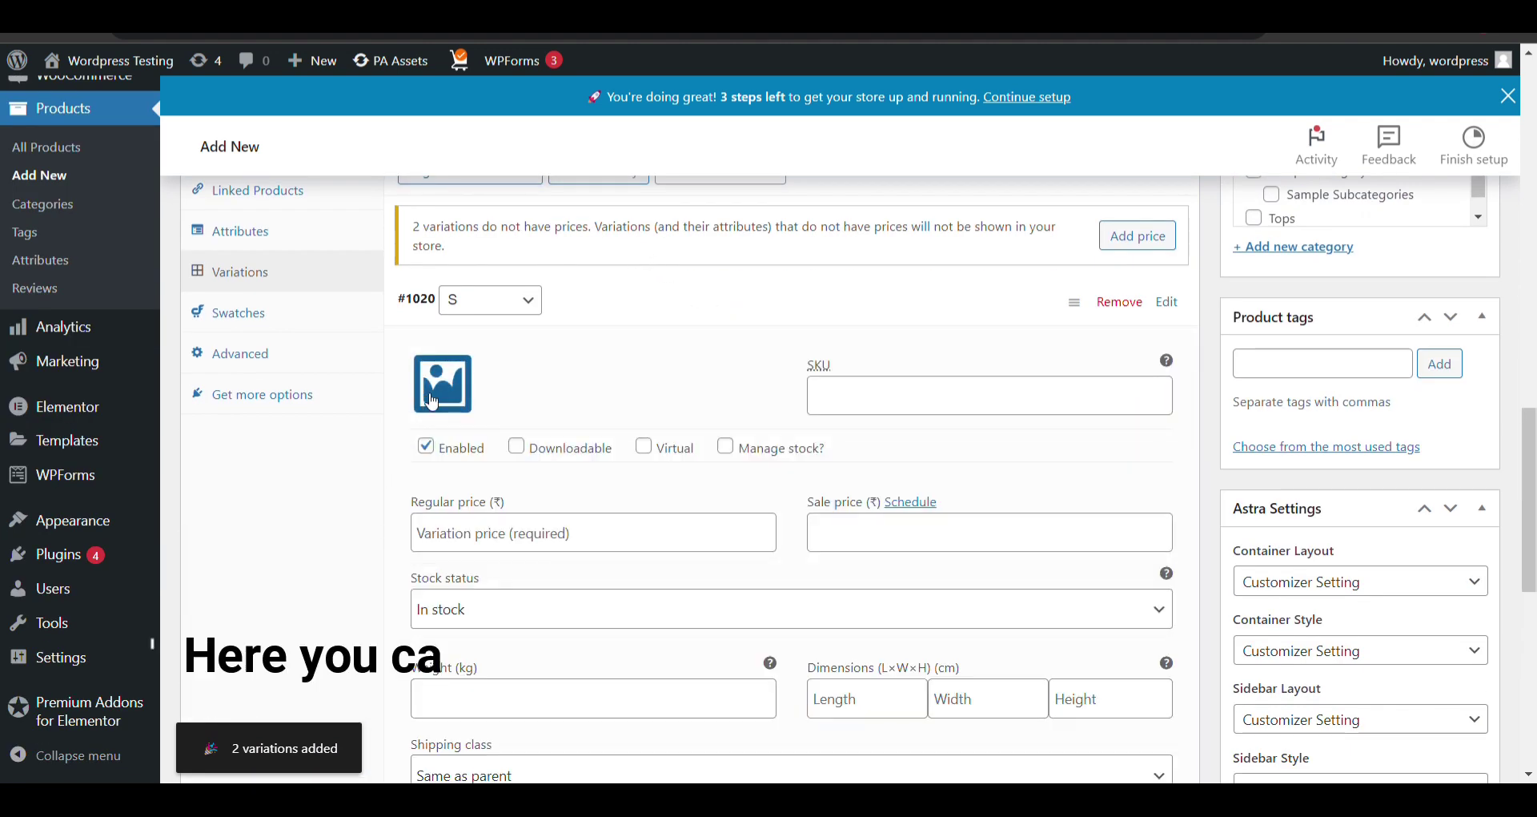
pyautogui.scroll(6, 1121, 305)
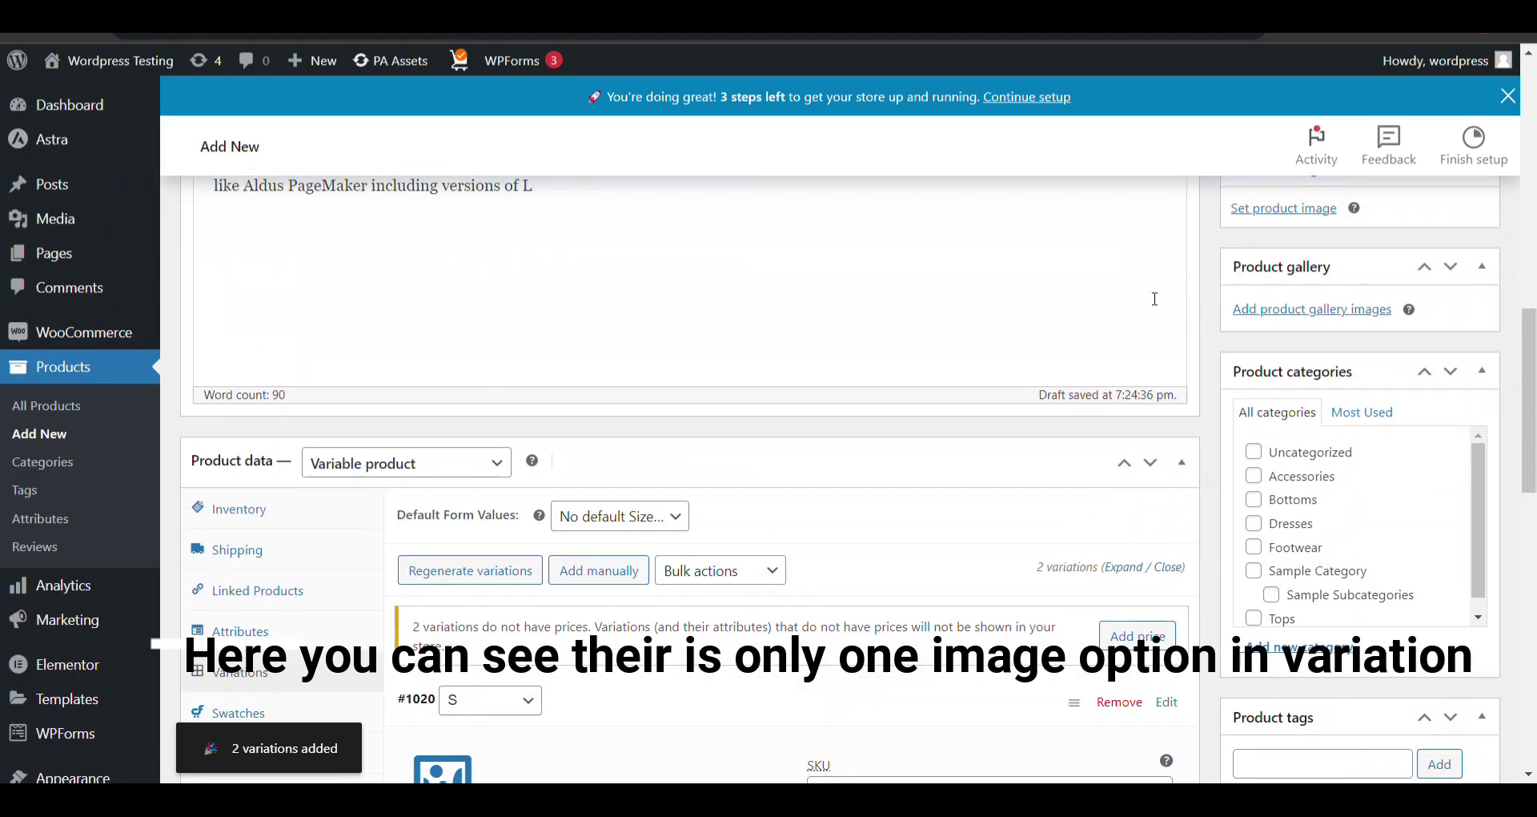
pyautogui.click(1318, 510)
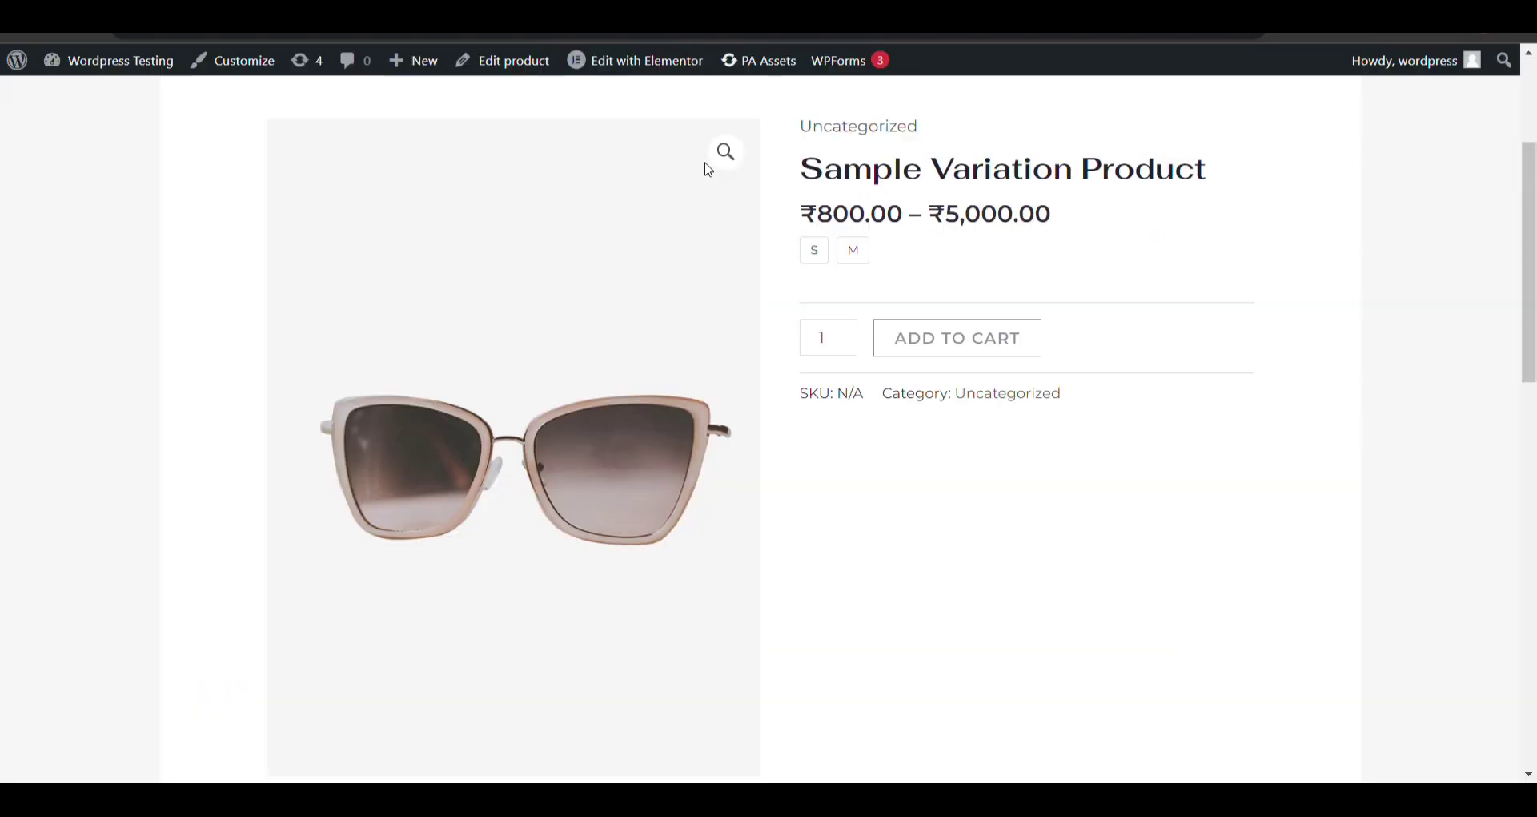
# On the Sample Variation Product page, view the gallery and switch between sizes S and M to compare the displayed images
pyautogui.click(823, 204)
pyautogui.scroll(-4, 600, 679)
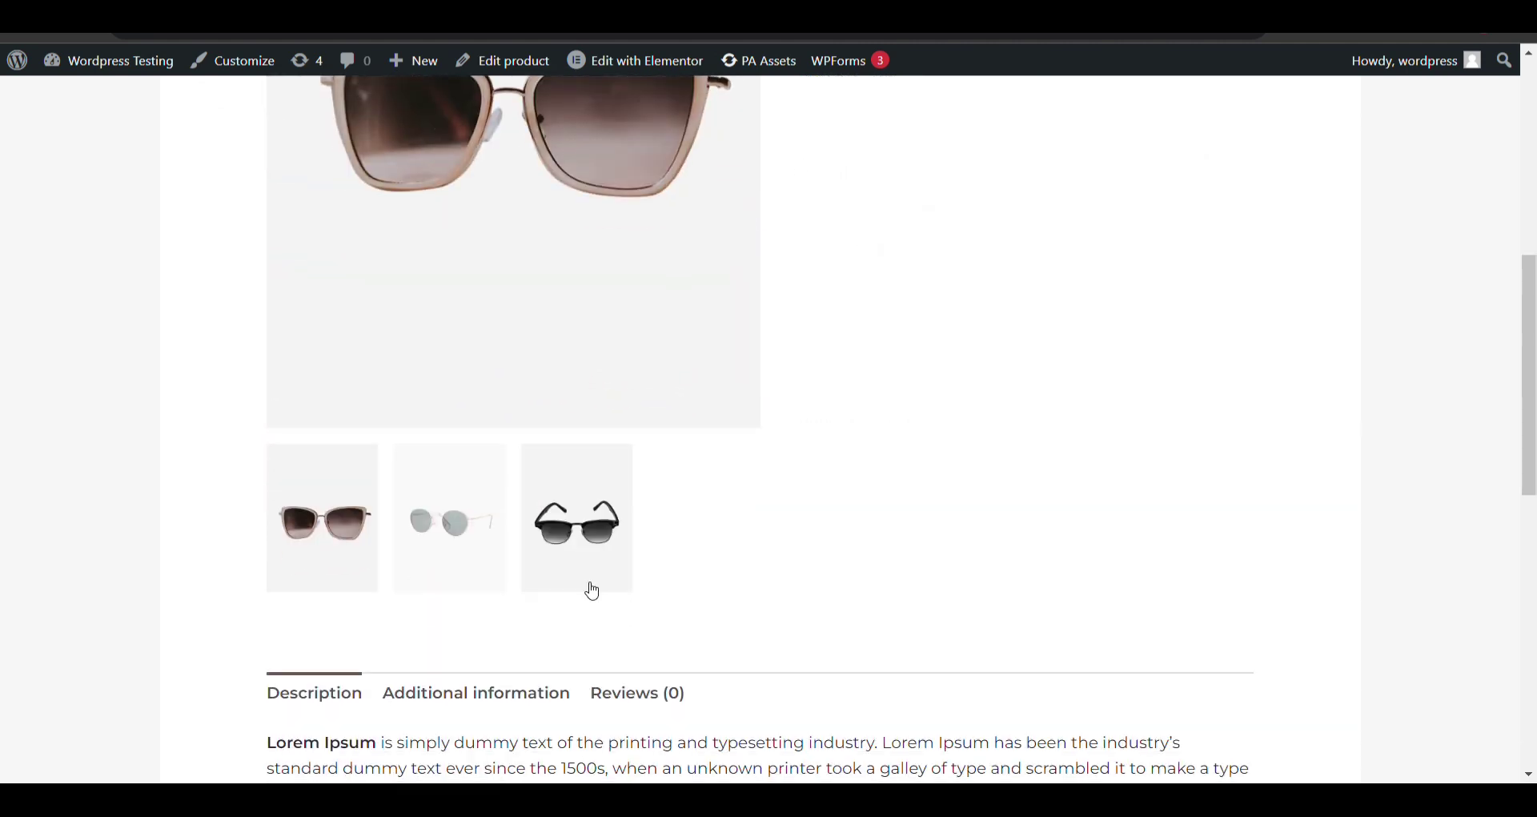
pyautogui.scroll(4, 816, 529)
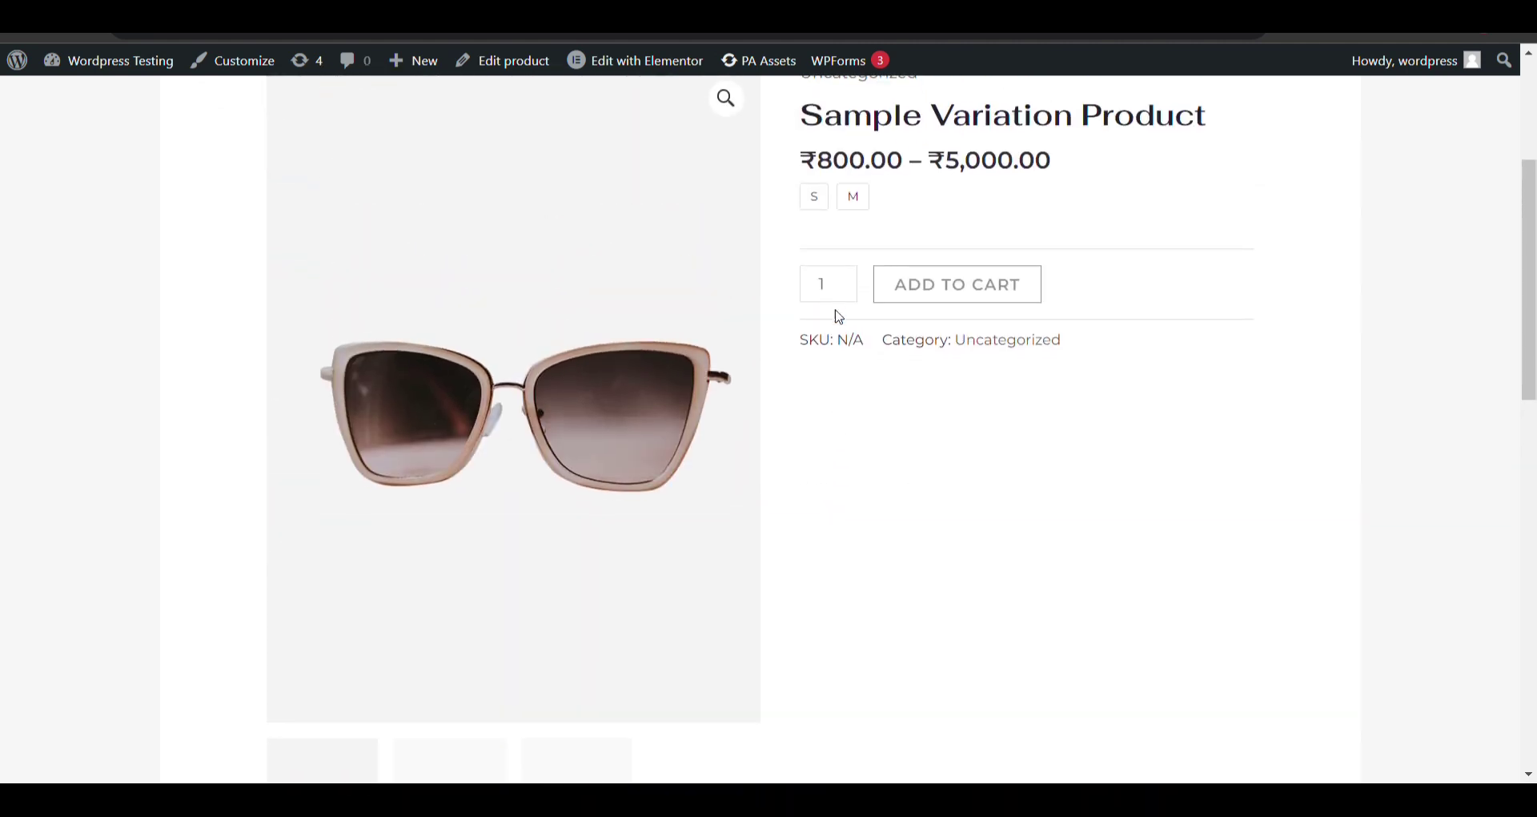
pyautogui.scroll(-1, 836, 312)
pyautogui.click(827, 108)
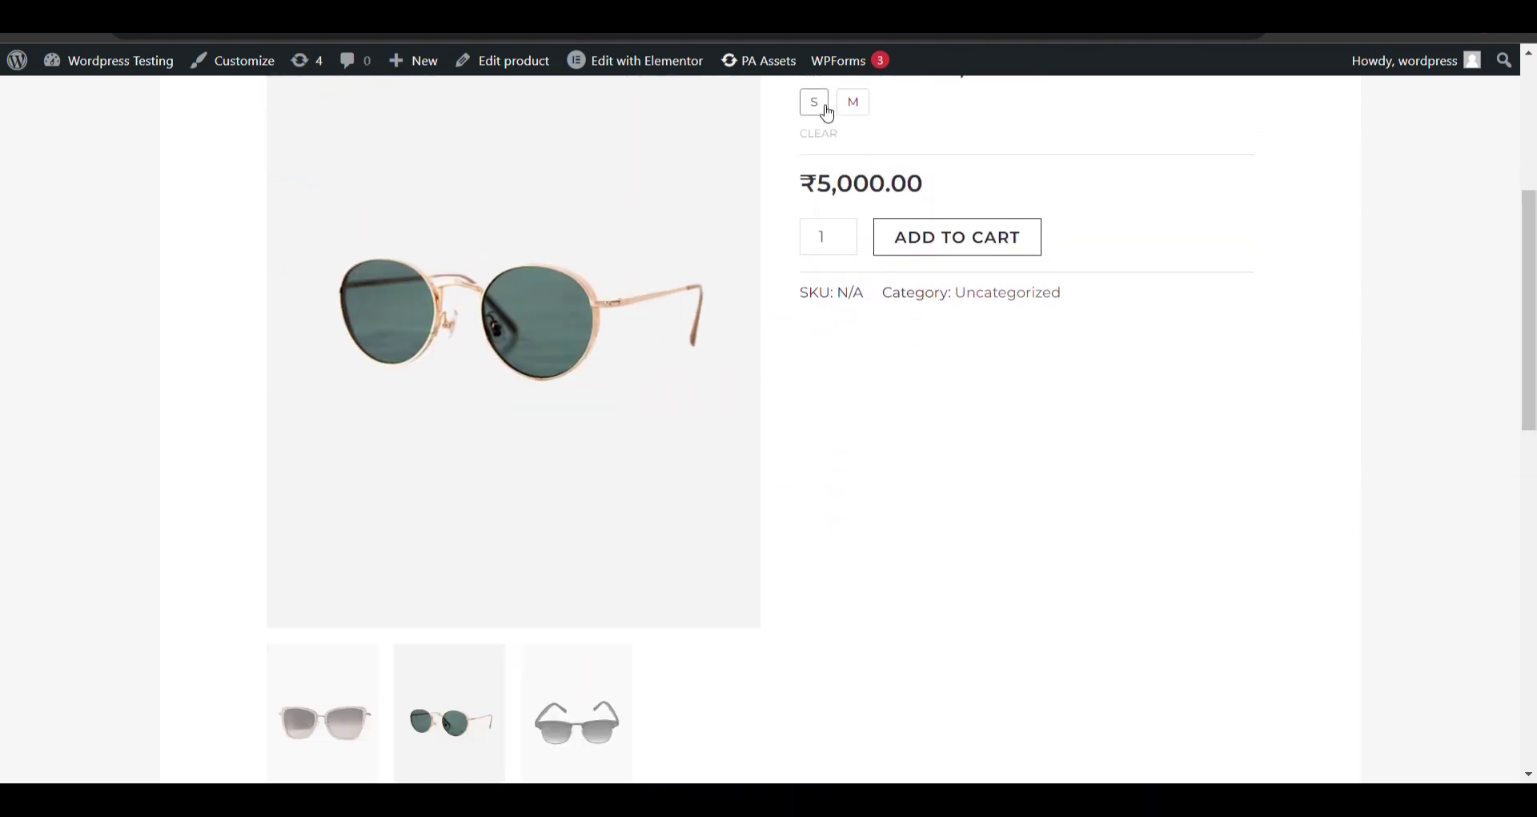
pyautogui.click(853, 103)
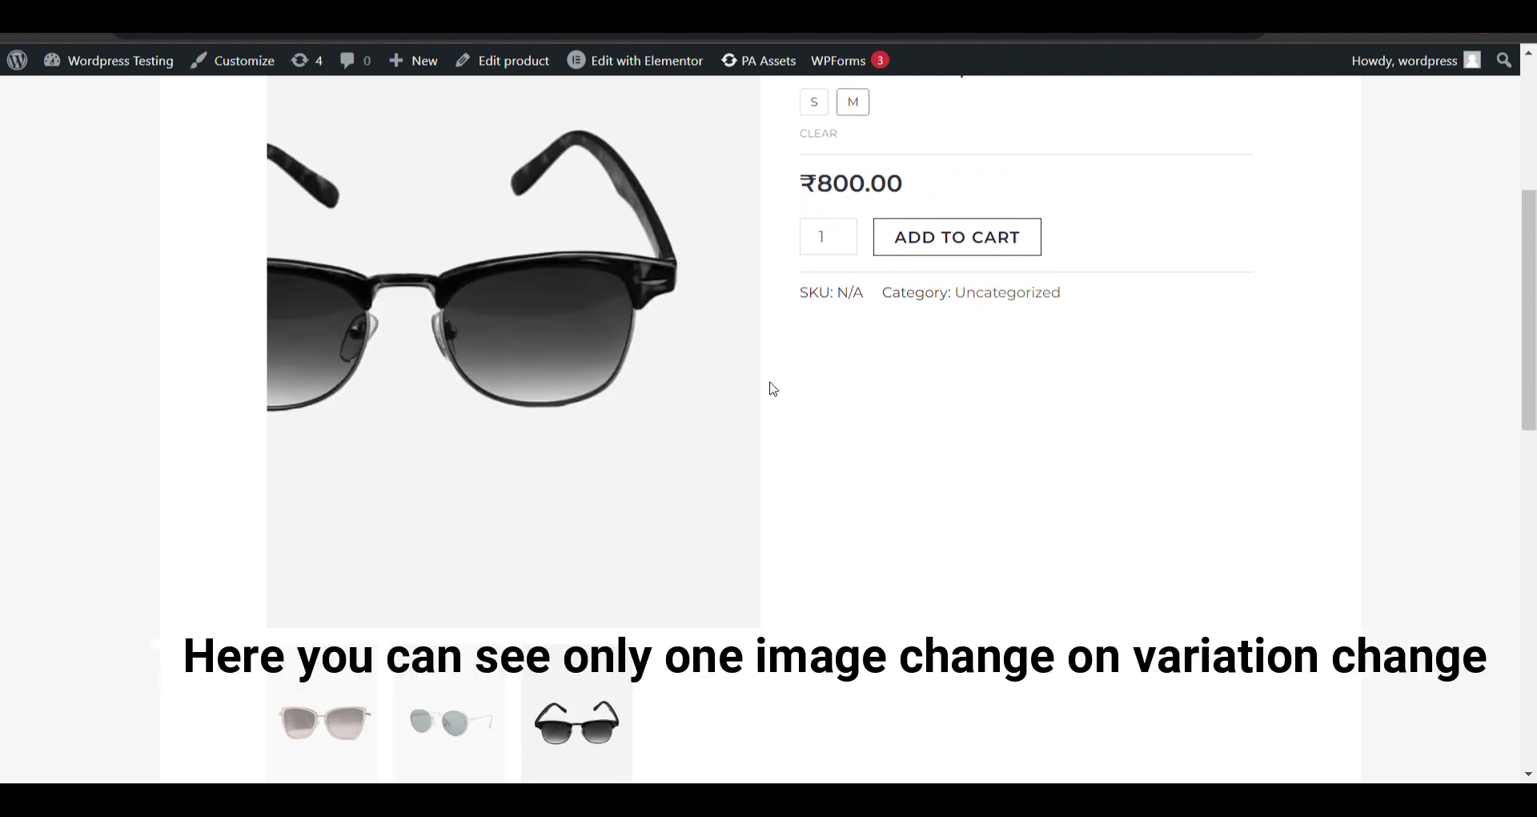
pyautogui.click(814, 104)
pyautogui.click(854, 103)
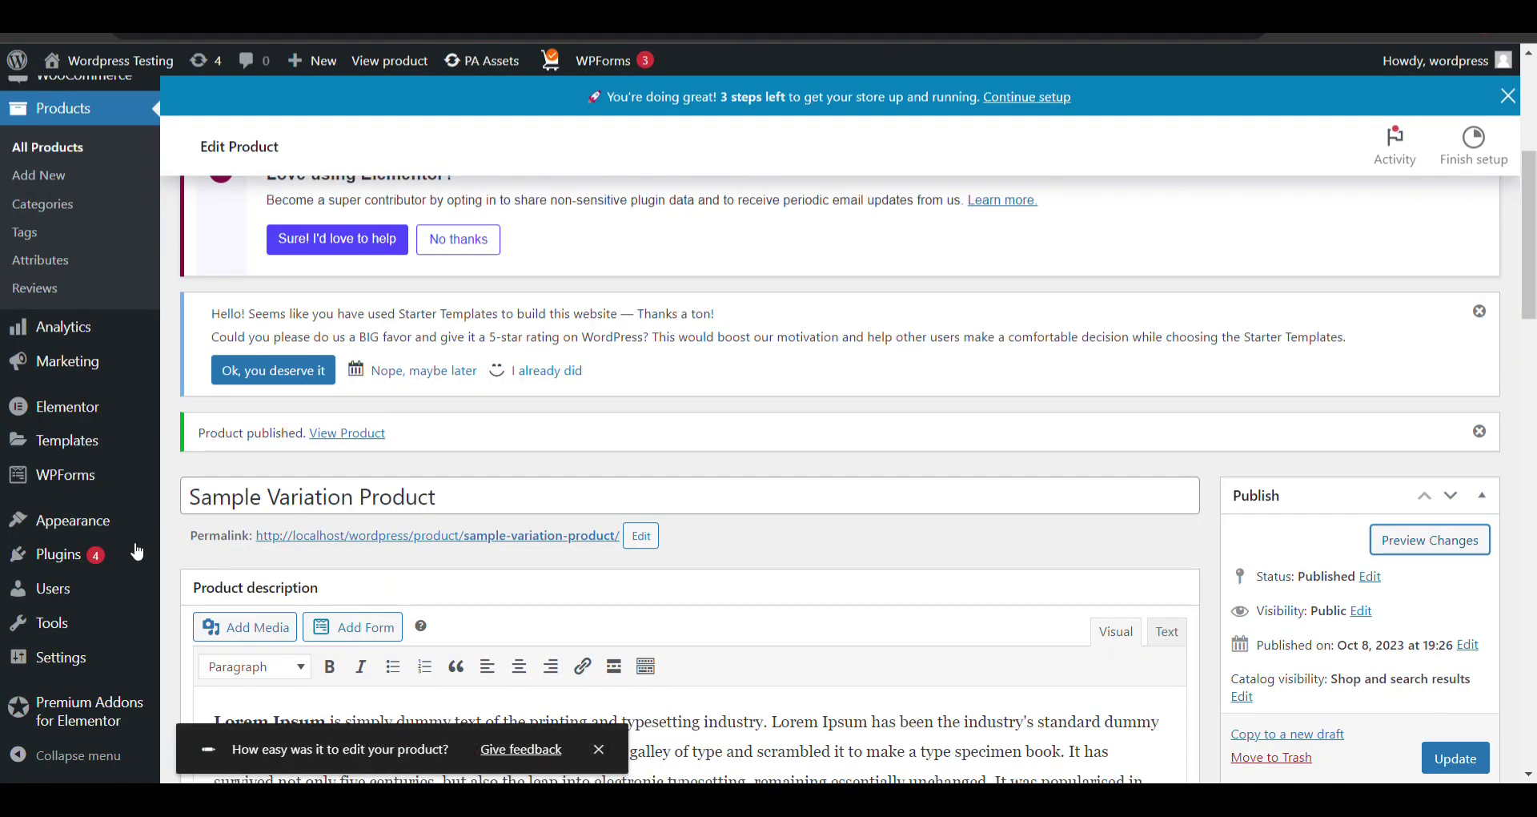
# On the Add Plugins page, search for "Additional Variation Images Gallery for WooCommerce"
pyautogui.scroll(-5, 87, 545)
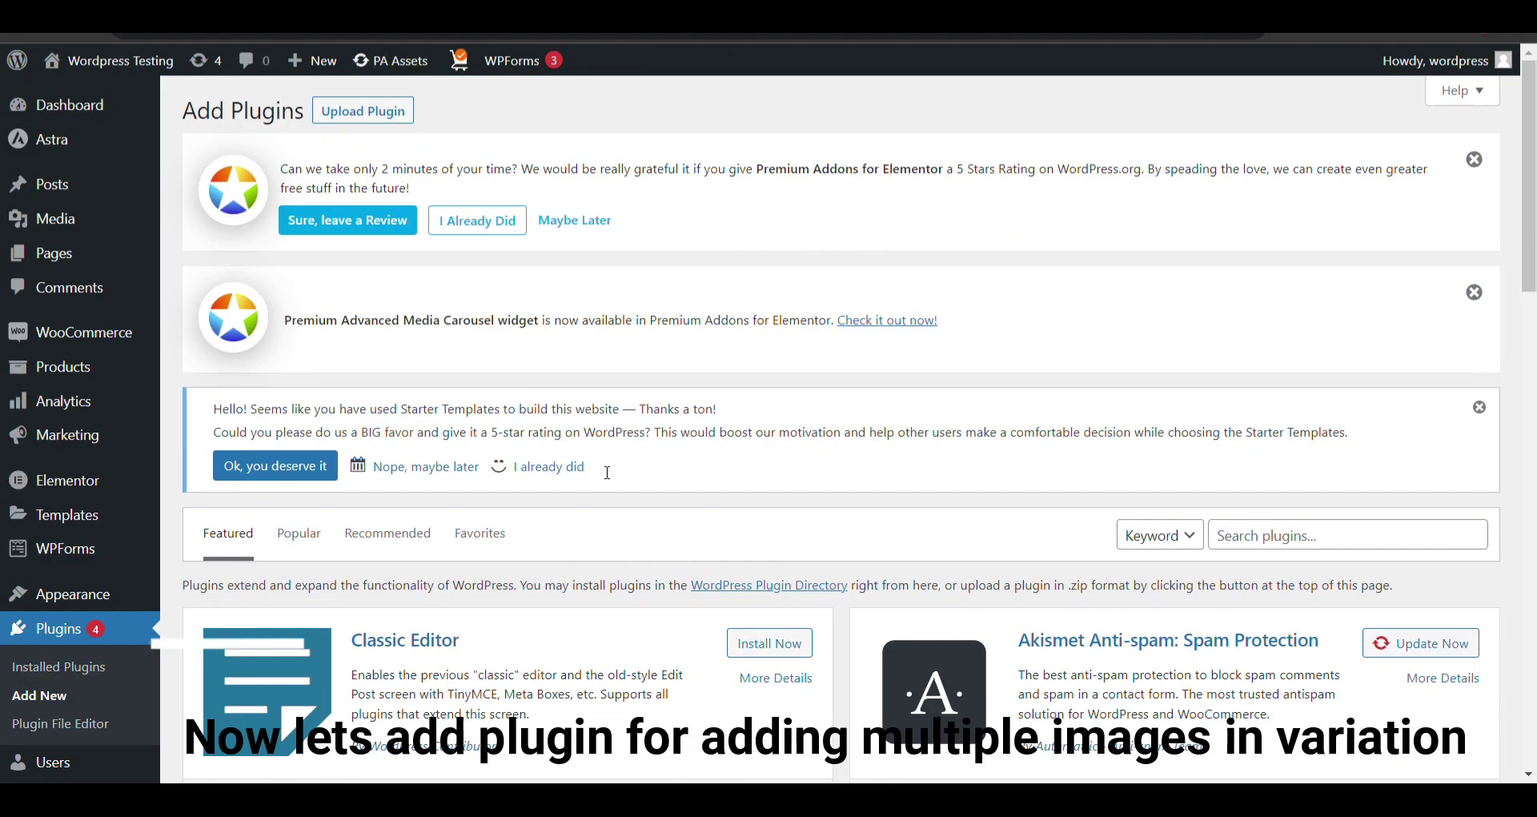
pyautogui.scroll(-4, 1358, 282)
pyautogui.click(1365, 234)
pyautogui.write('Additional Variation Images Gallery for WooCommerce')
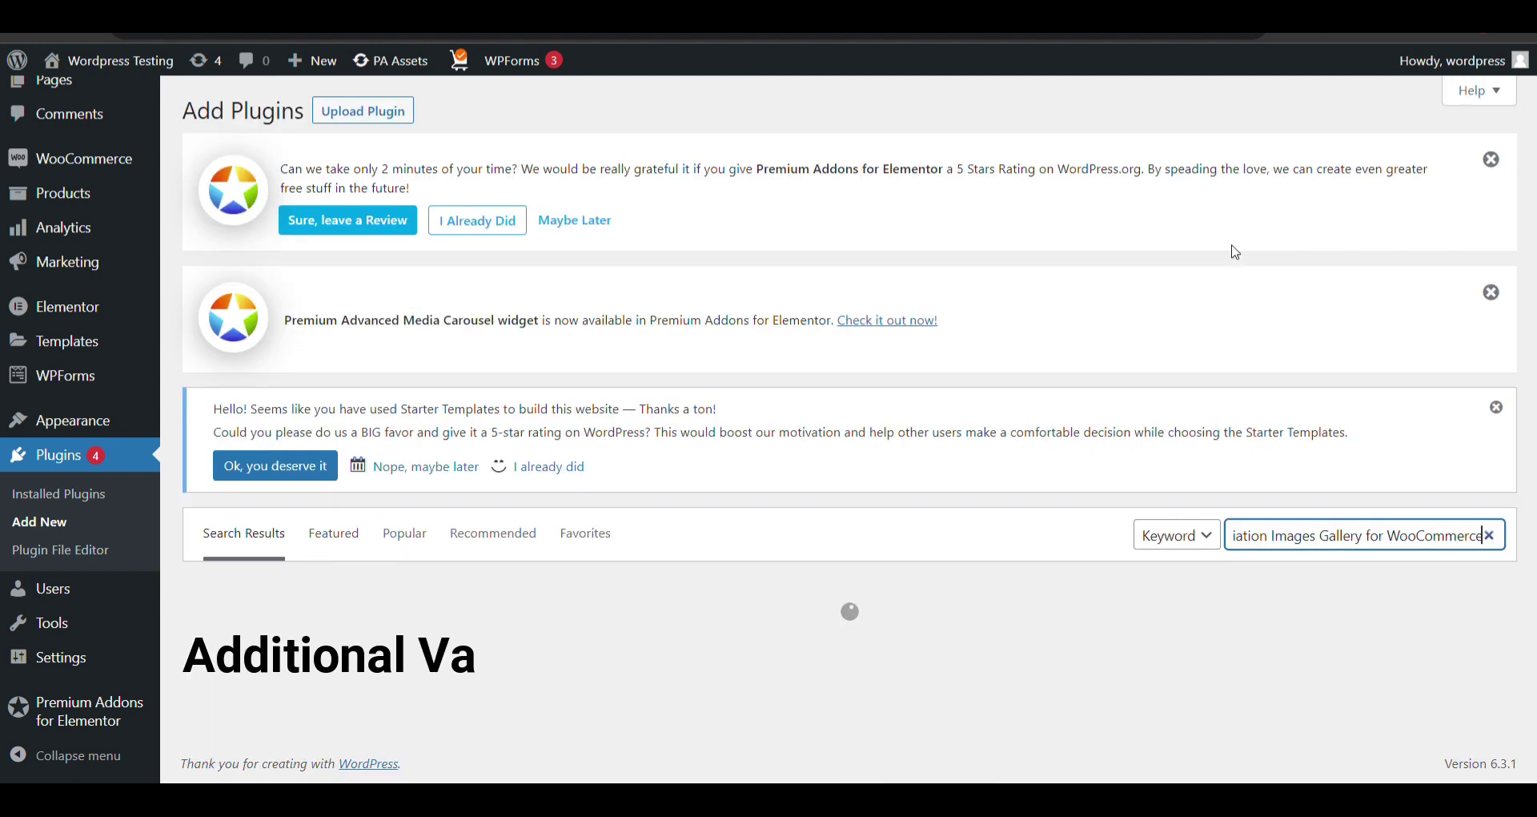
pyautogui.click(1314, 419)
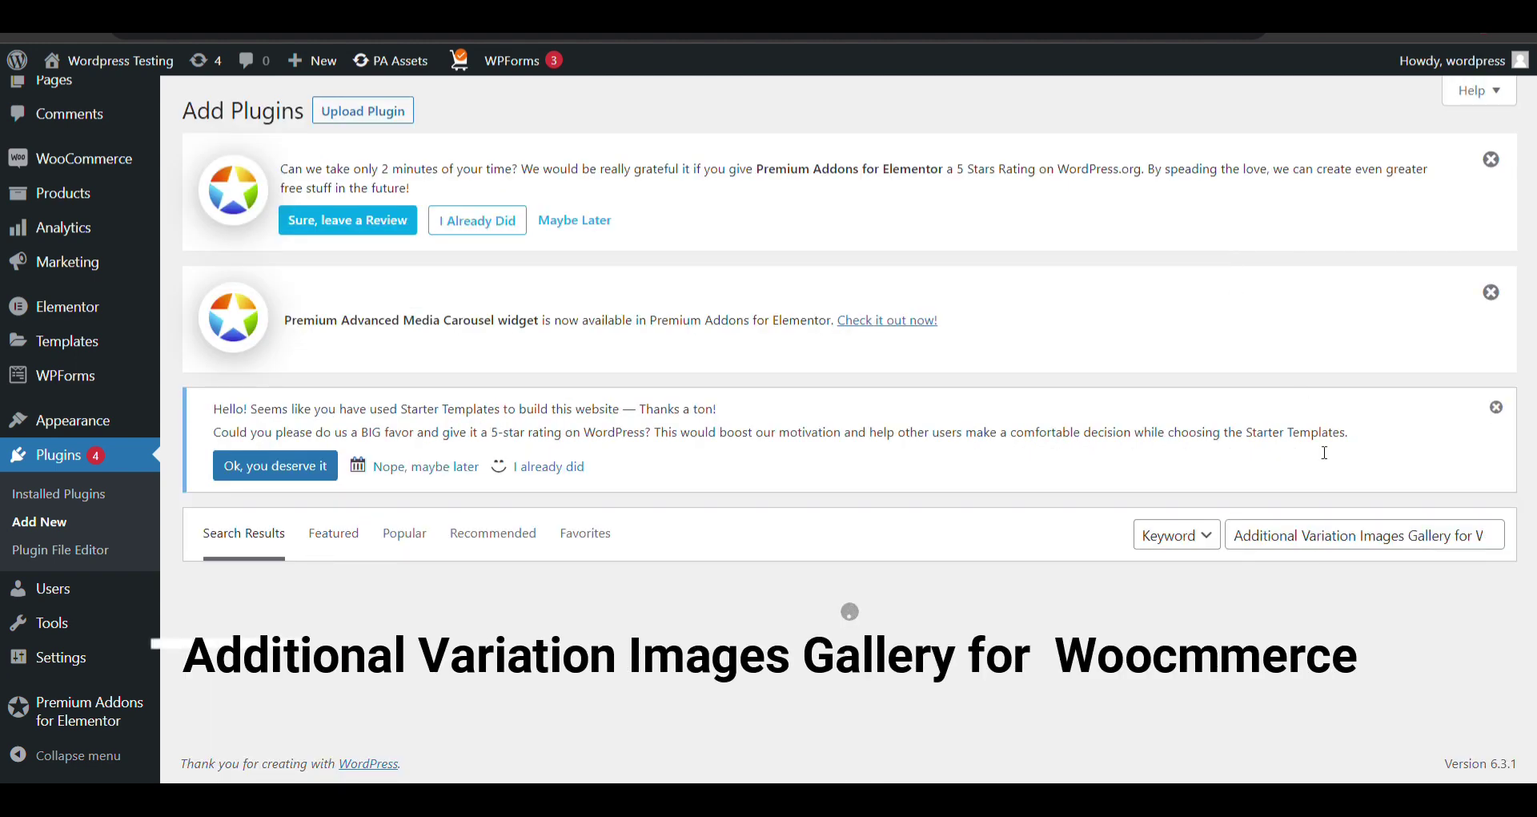
pyautogui.moveTo(1241, 549); pyautogui.dragTo(1498, 522)
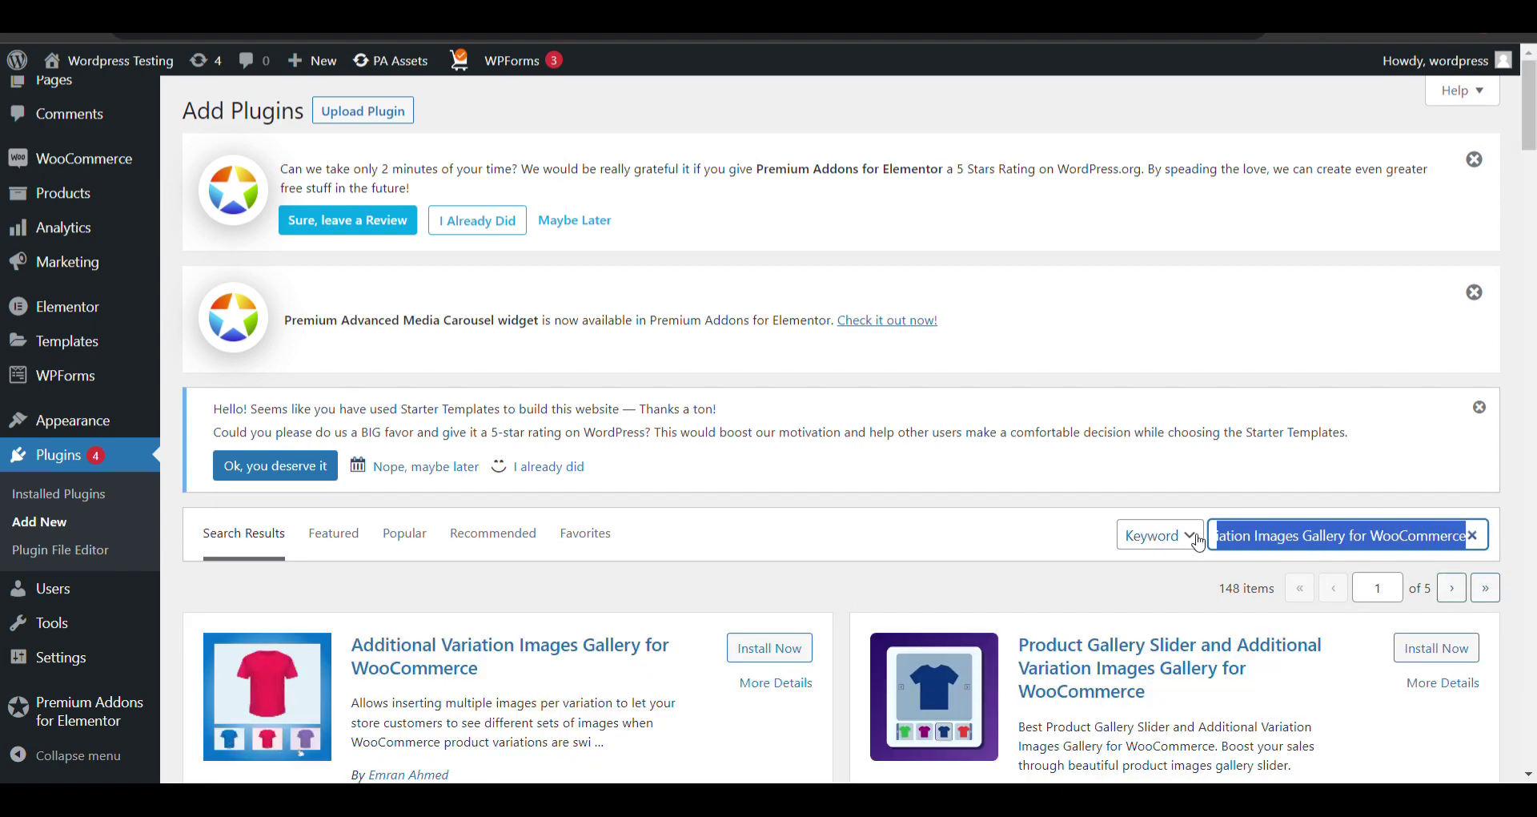
pyautogui.scroll(-3, 720, 513)
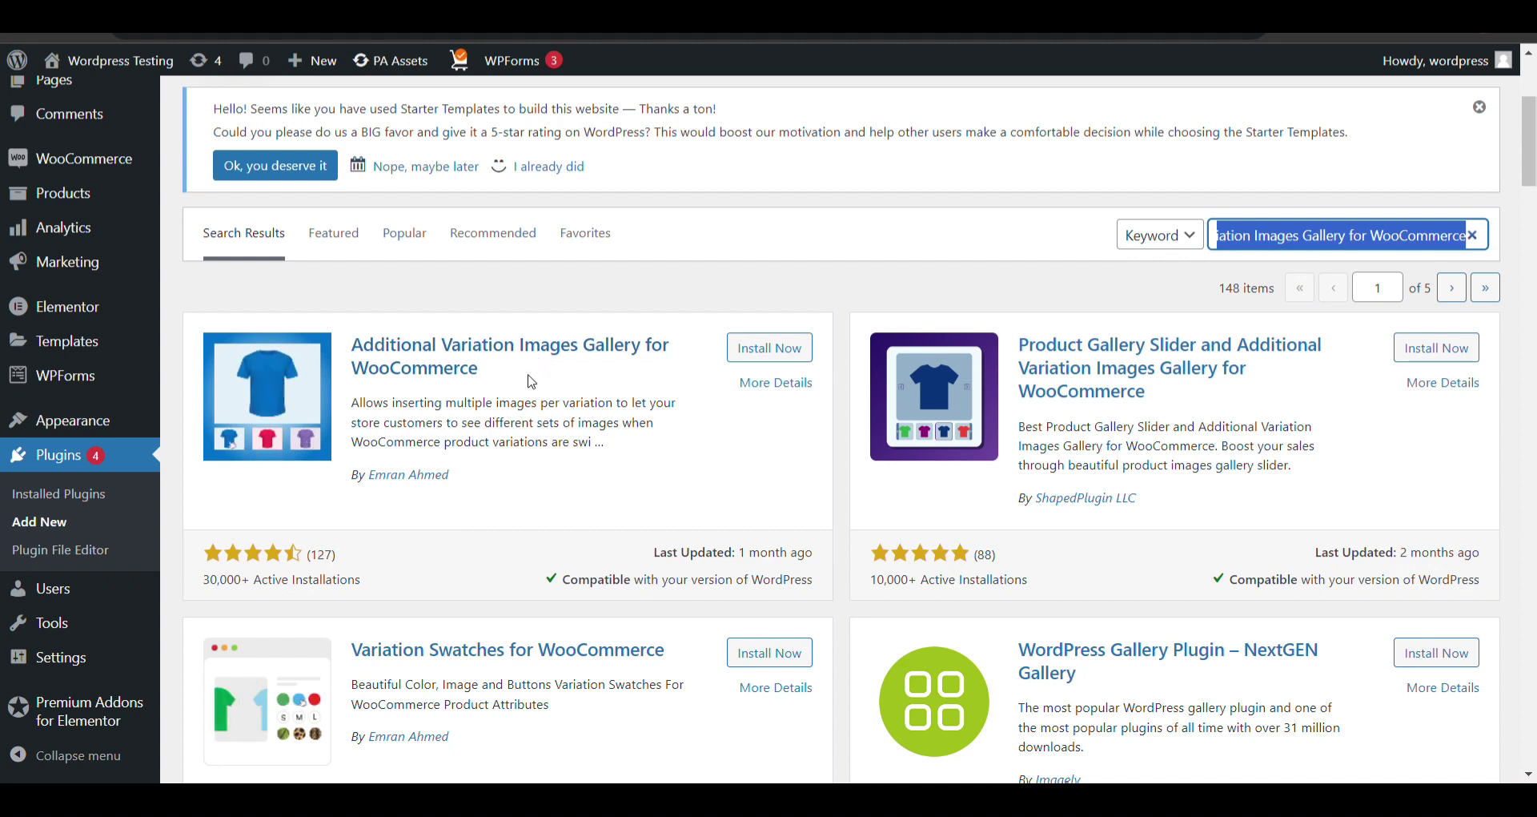
# Install and activate the Additional Variation Images Gallery for WooCommerce plugin
pyautogui.click(699, 280)
pyautogui.moveTo(510, 399); pyautogui.dragTo(240, 360)
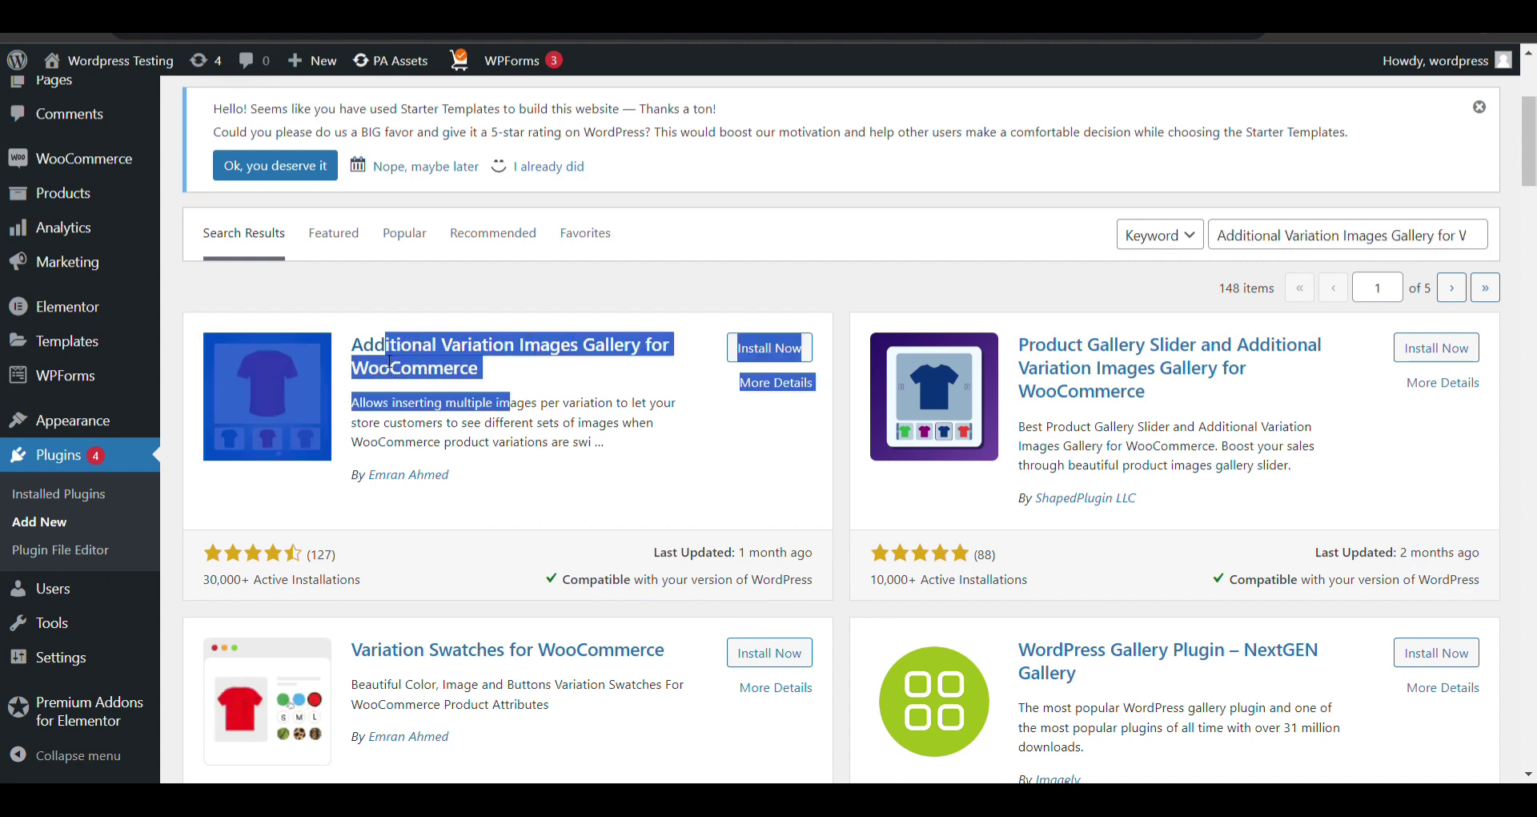
pyautogui.click(741, 349)
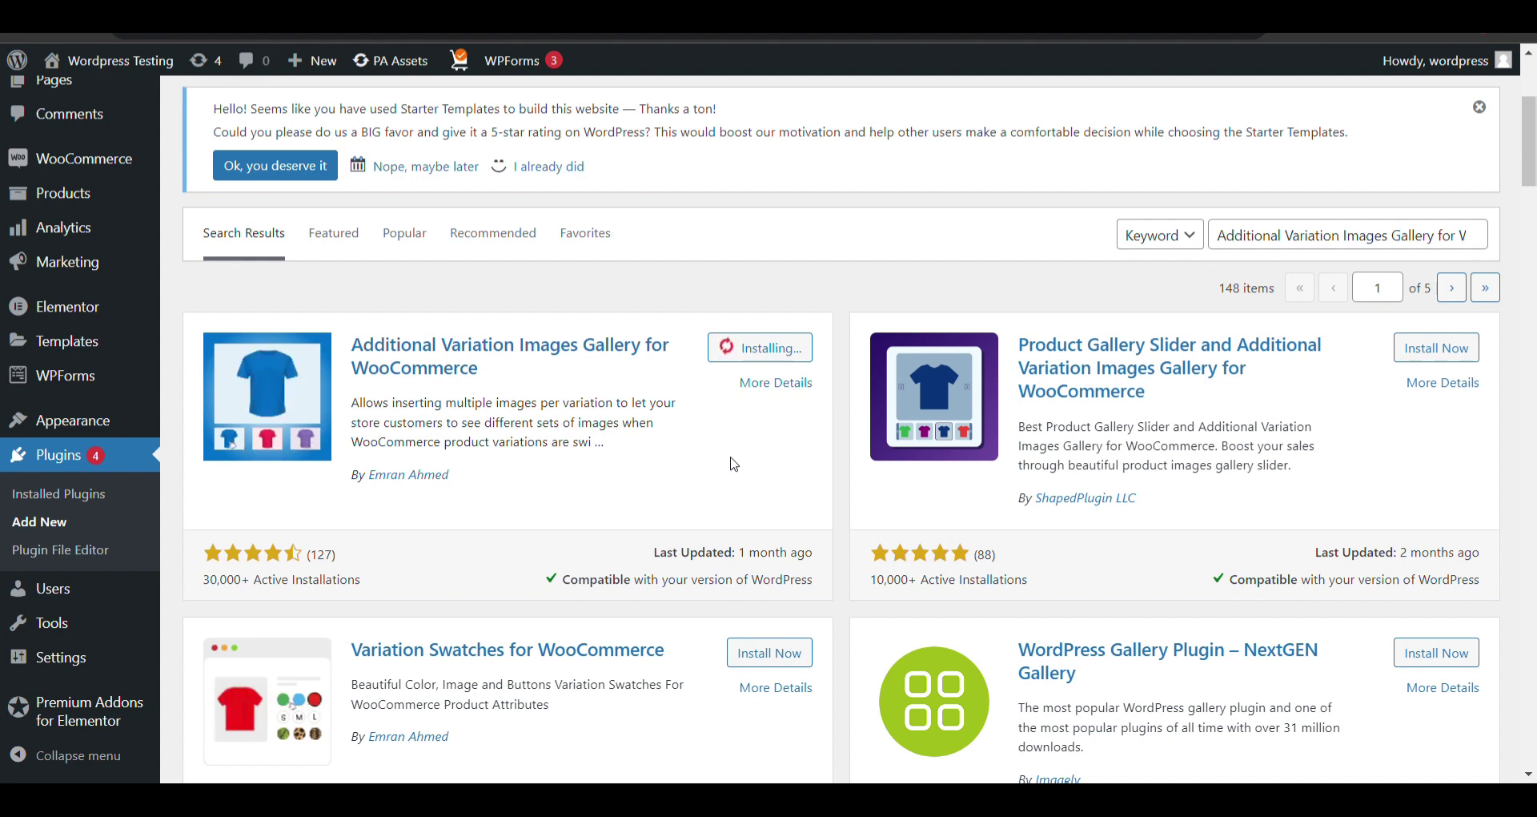
pyautogui.click(1100, 382)
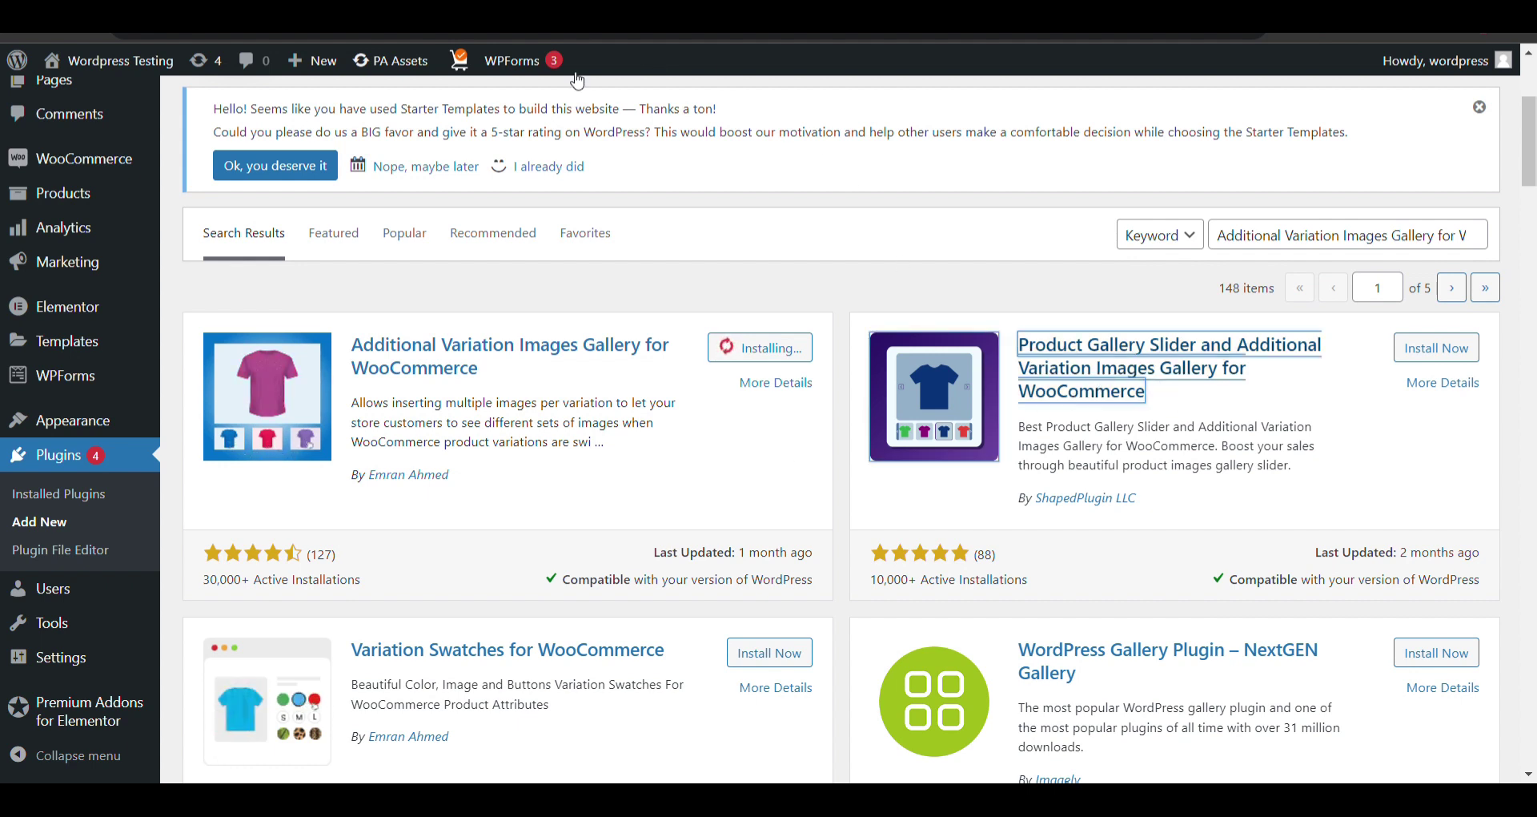
pyautogui.click(788, 352)
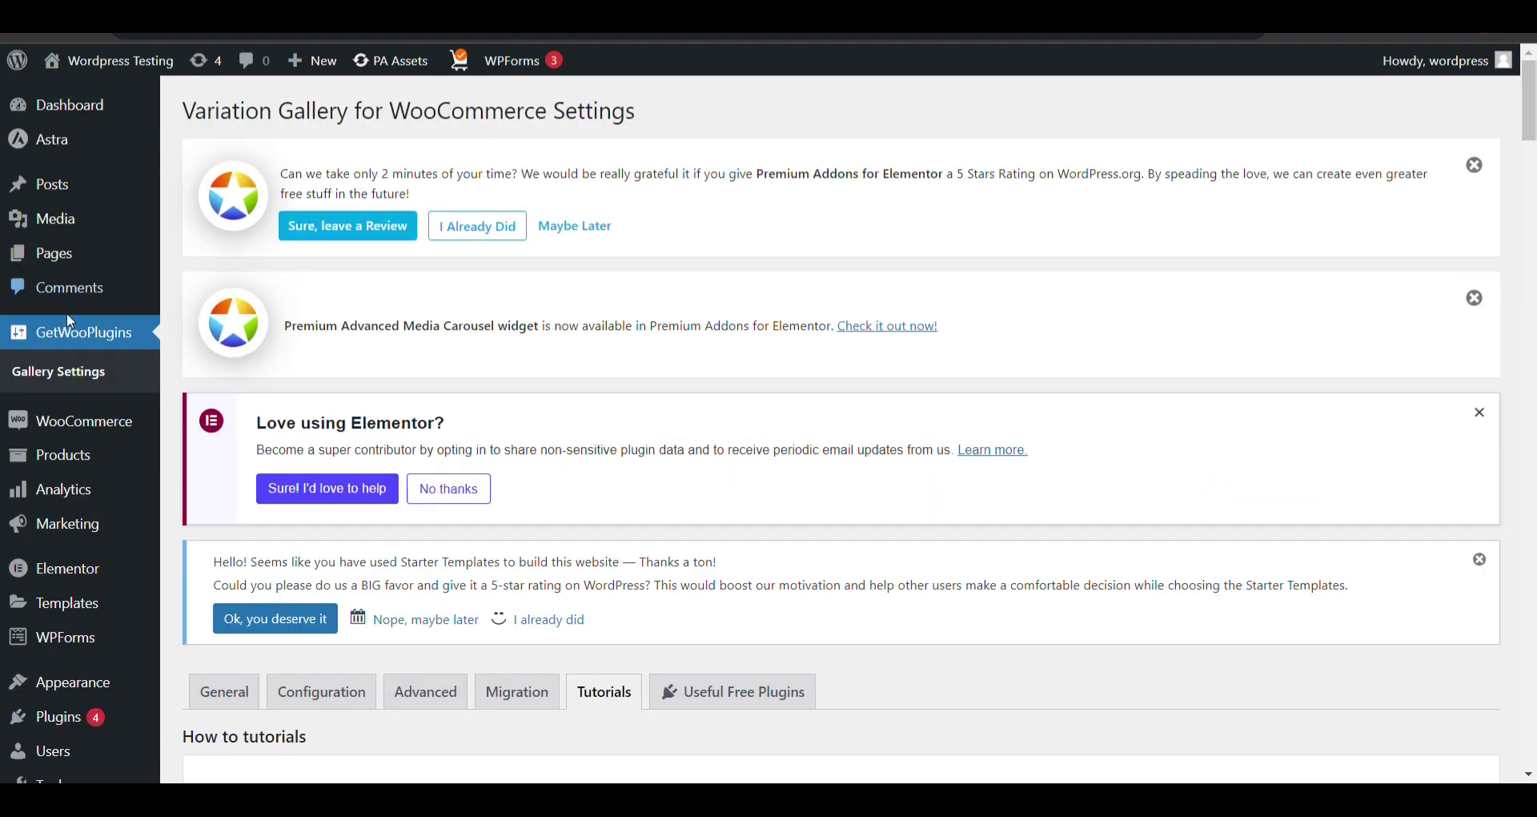
# Open Sample Variation Product for editing from the product list and go to its product data
pyautogui.moveTo(90, 455)
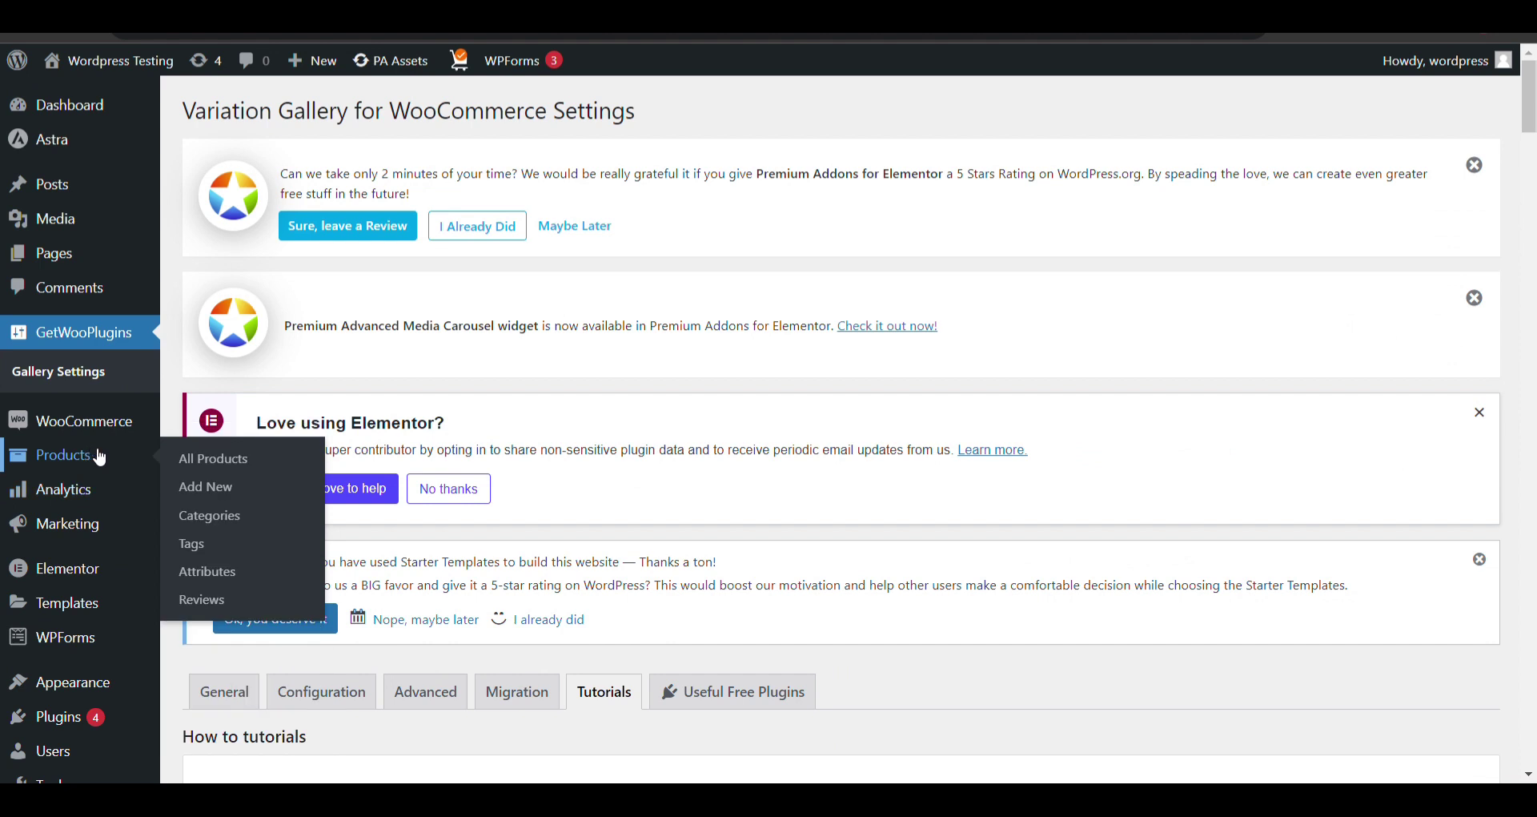
pyautogui.click(99, 456)
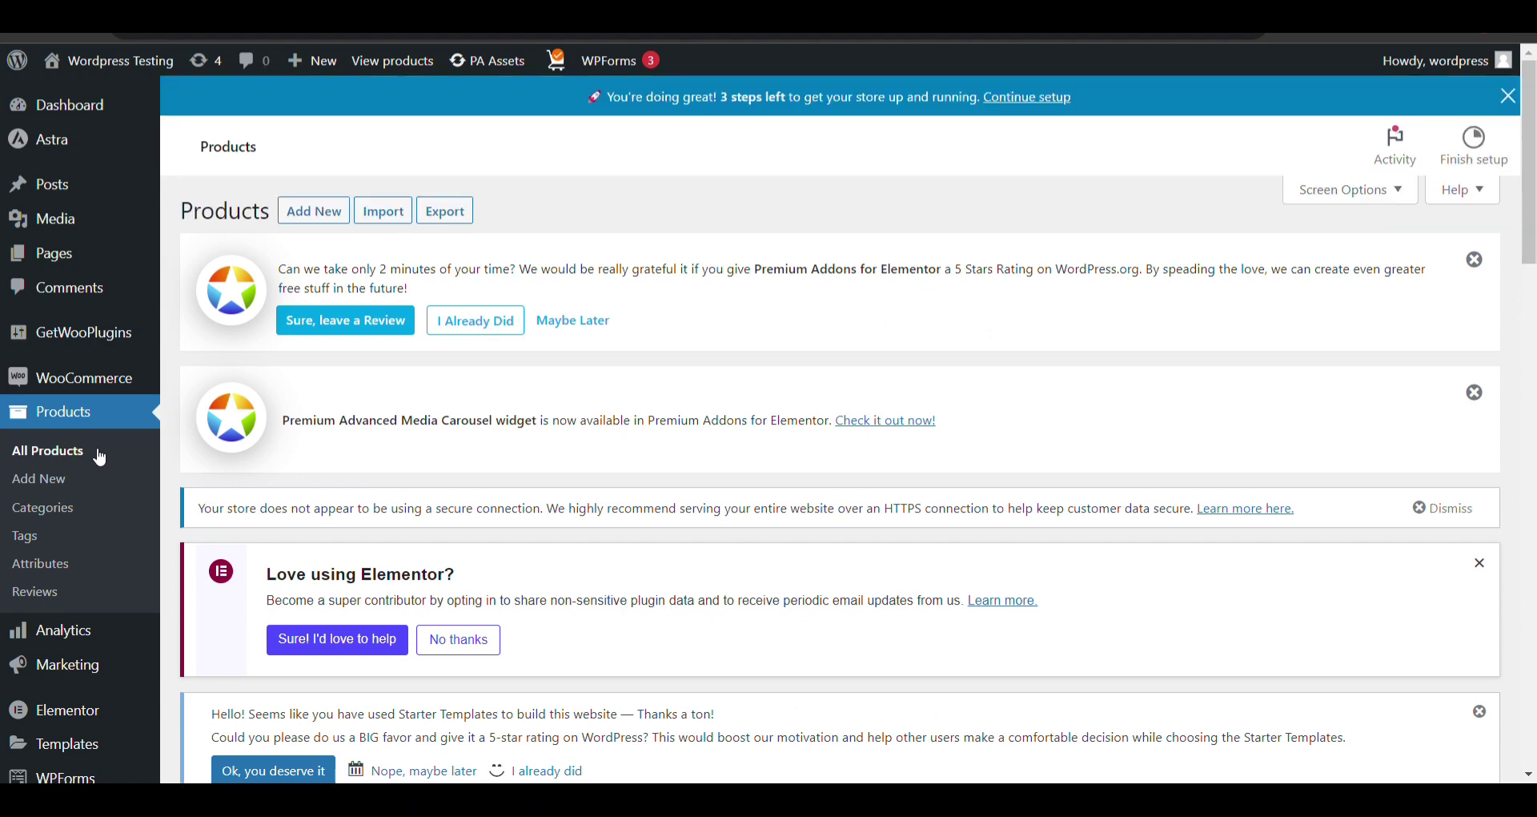
pyautogui.scroll(-4, 179, 224)
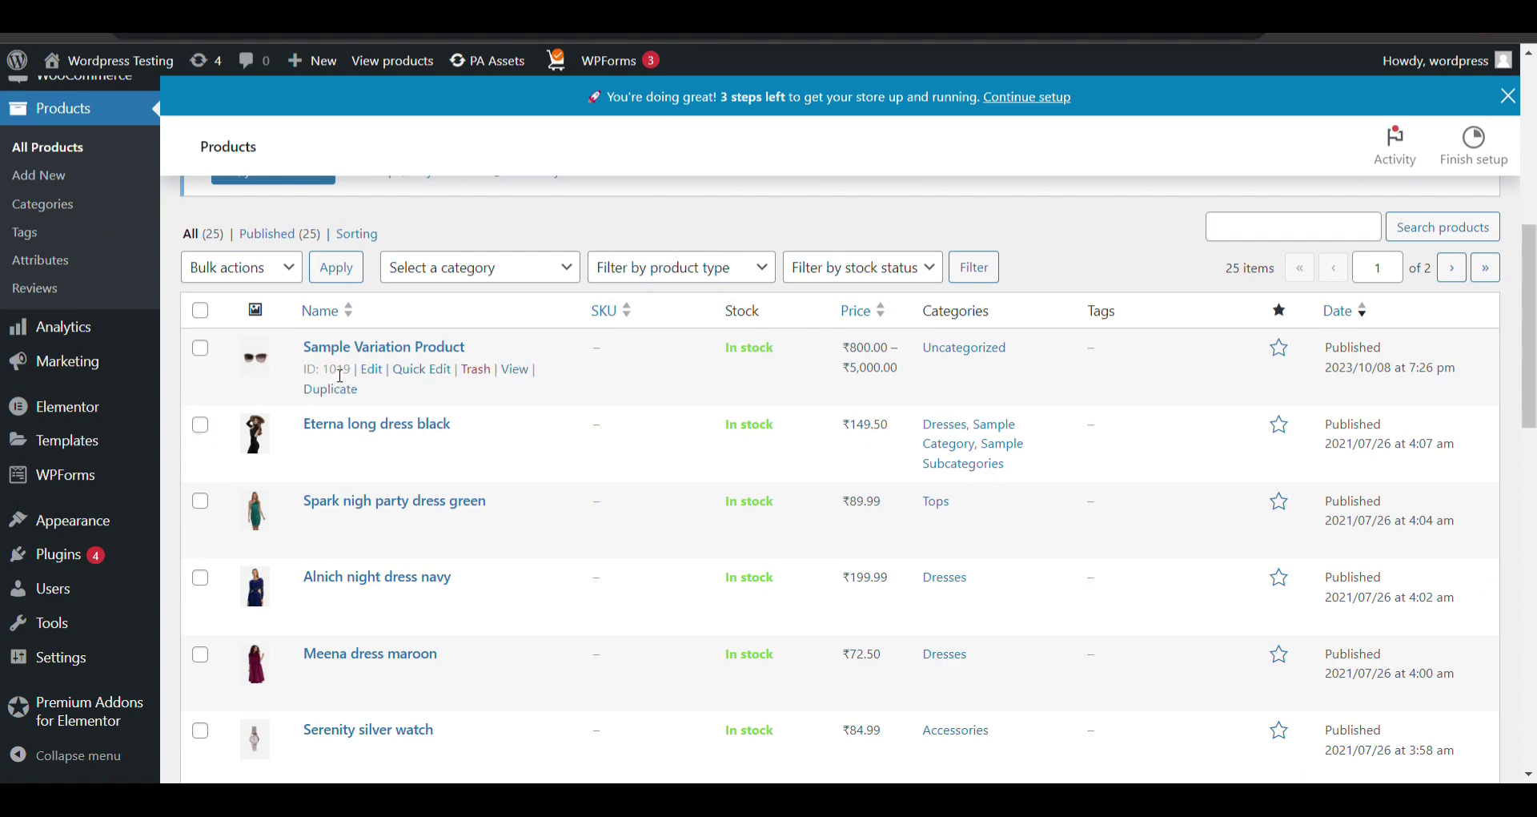
pyautogui.click(378, 373)
pyautogui.scroll(-10, 619, 439)
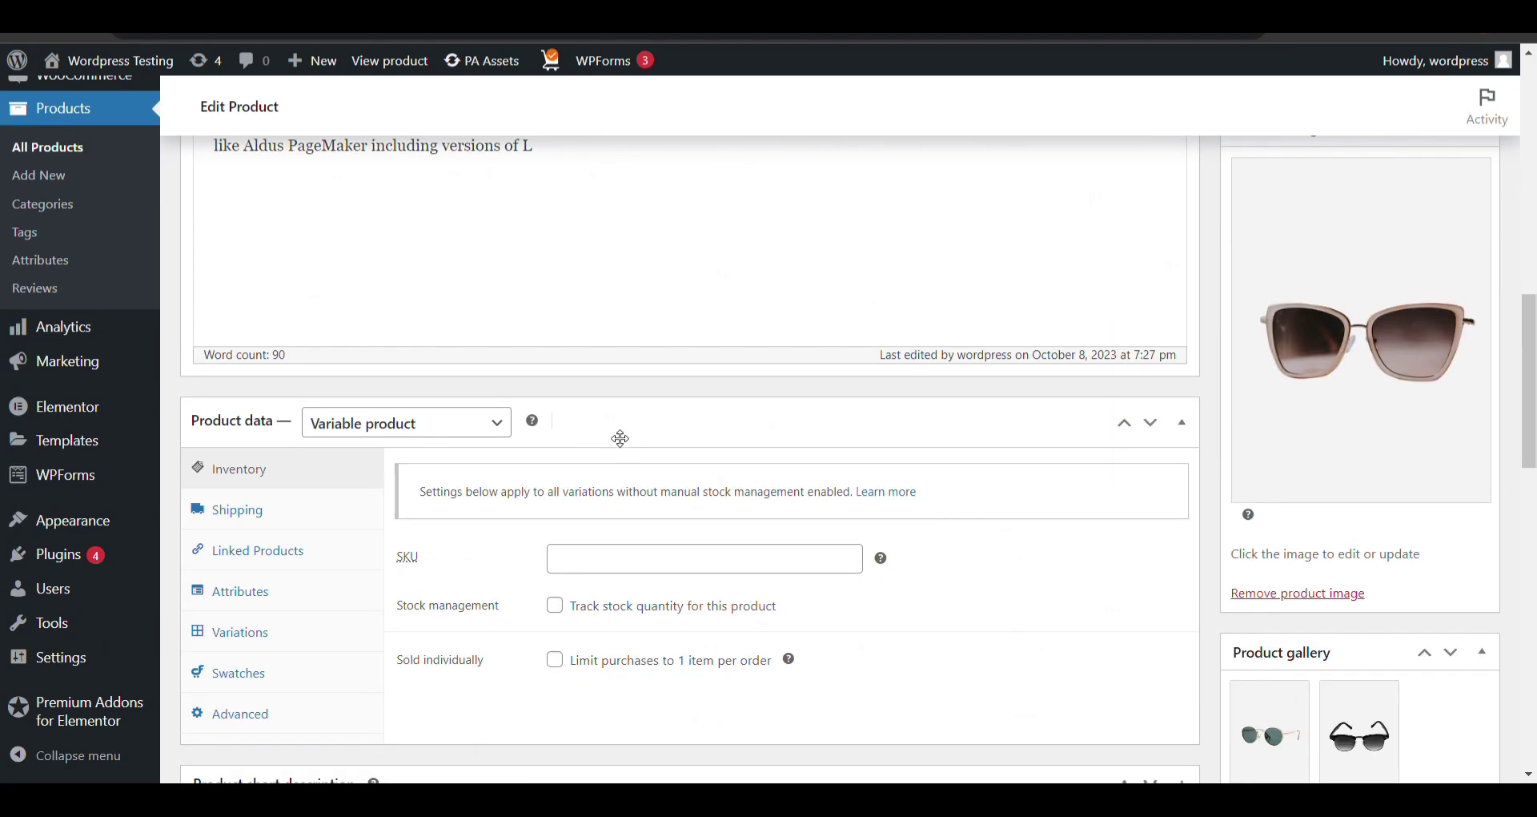
# Open the product's variations and expand the S variation to reach its Variation Product Gallery
pyautogui.scroll(-4, 508, 414)
pyautogui.click(295, 333)
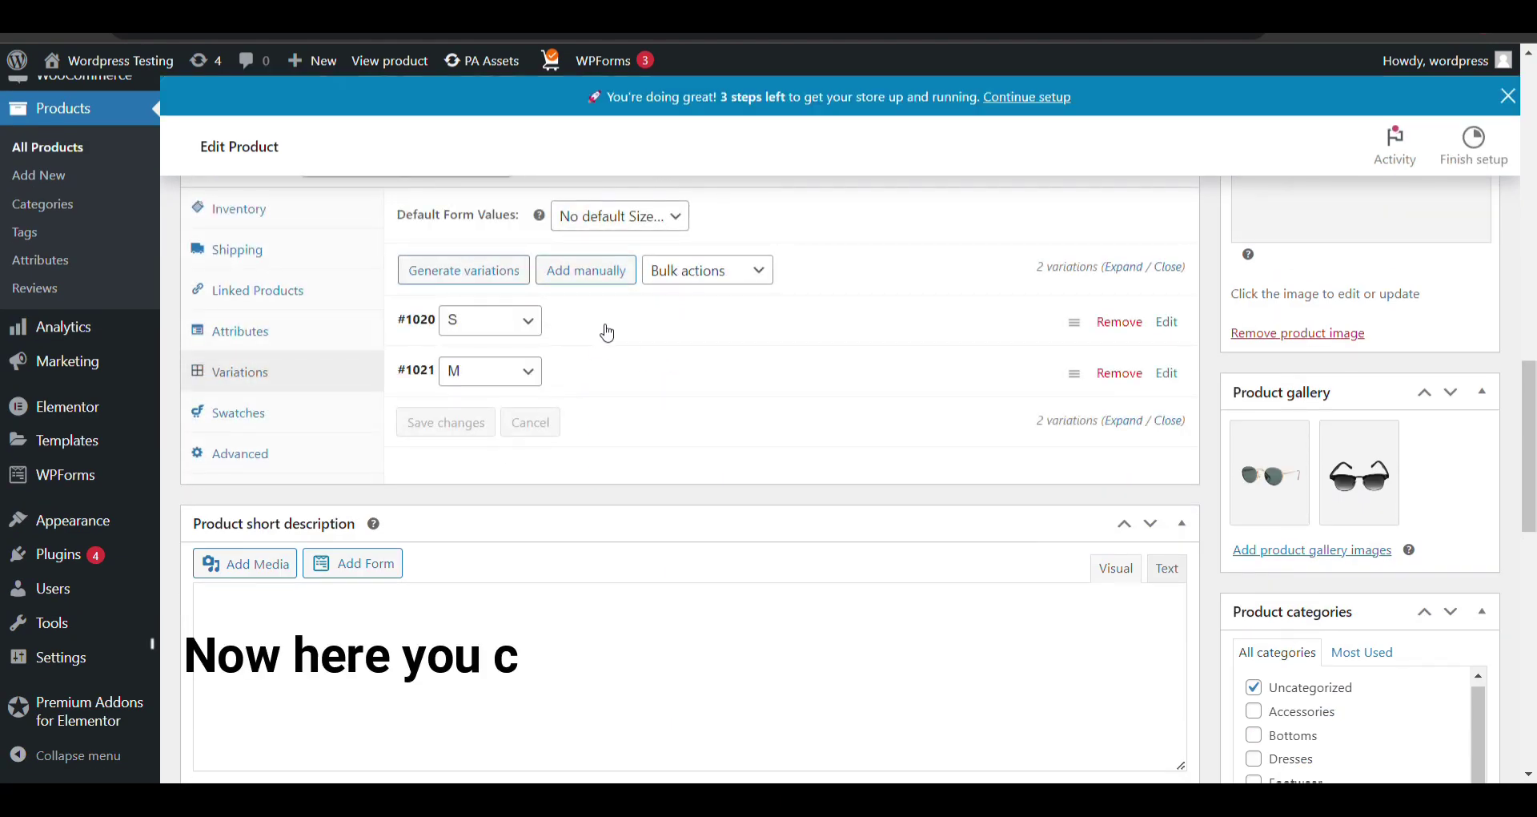
pyautogui.click(605, 331)
pyautogui.scroll(-1, 494, 346)
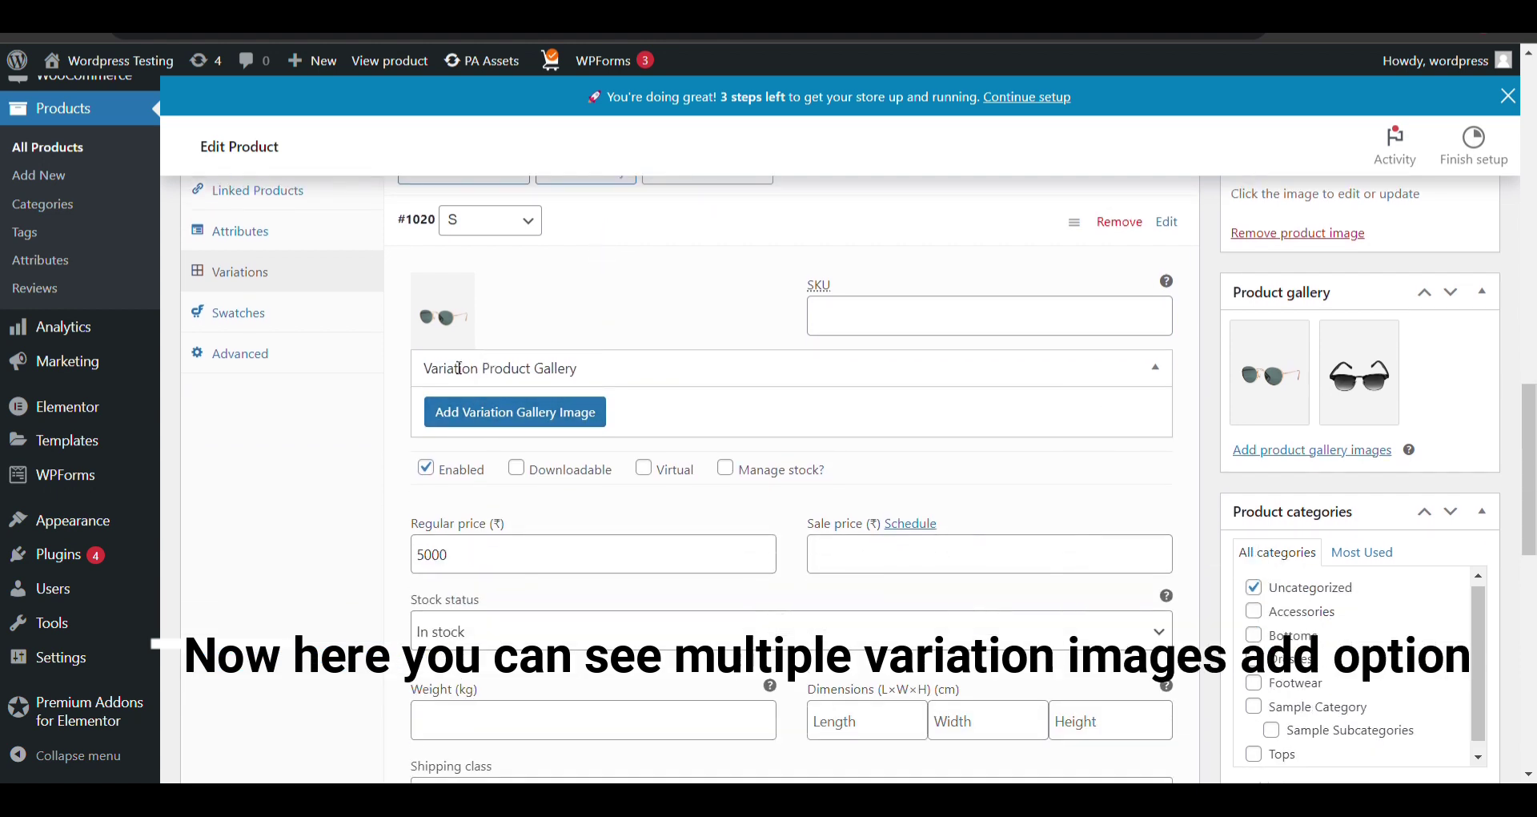
pyautogui.moveTo(433, 377); pyautogui.dragTo(589, 376)
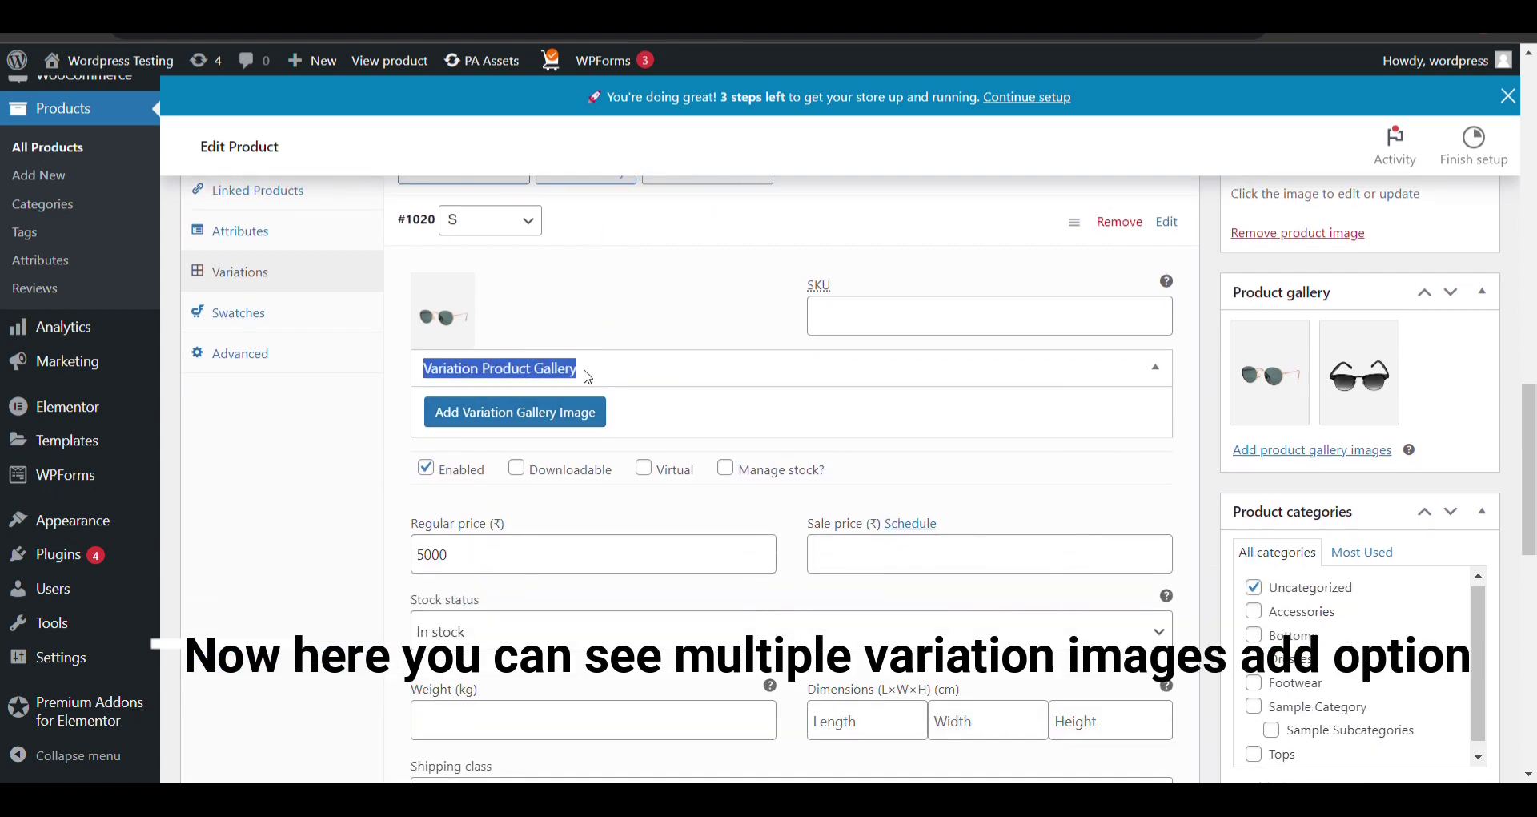
# Add the red heels image fashion-designer-template-product-img-25.jpg from the media library to the S variation's gallery
pyautogui.click(509, 412)
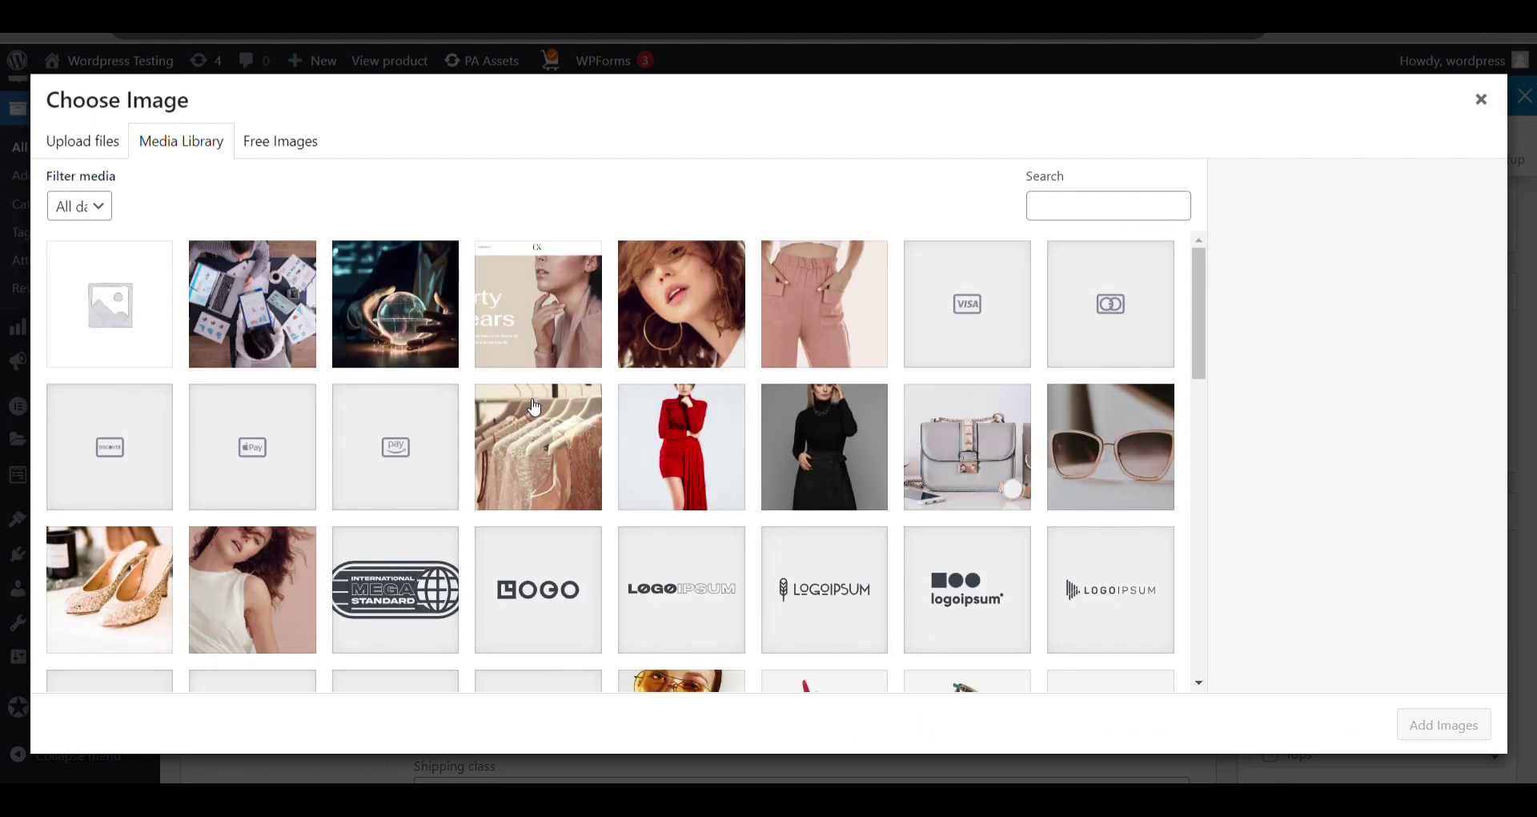
pyautogui.scroll(-4, 534, 407)
pyautogui.scroll(-1, 641, 412)
pyautogui.click(831, 385)
pyautogui.click(942, 365)
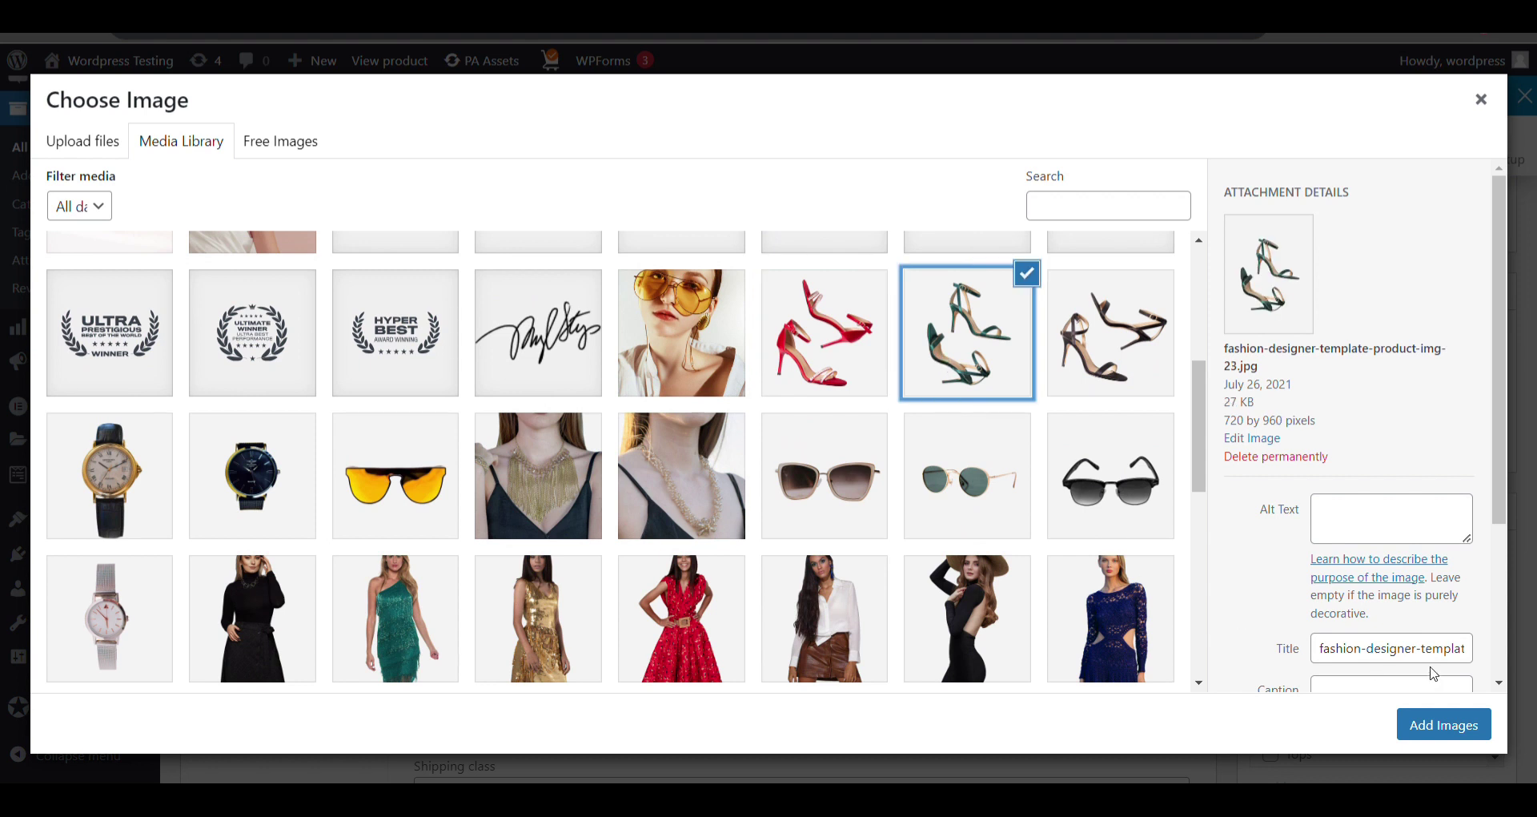
pyautogui.click(859, 356)
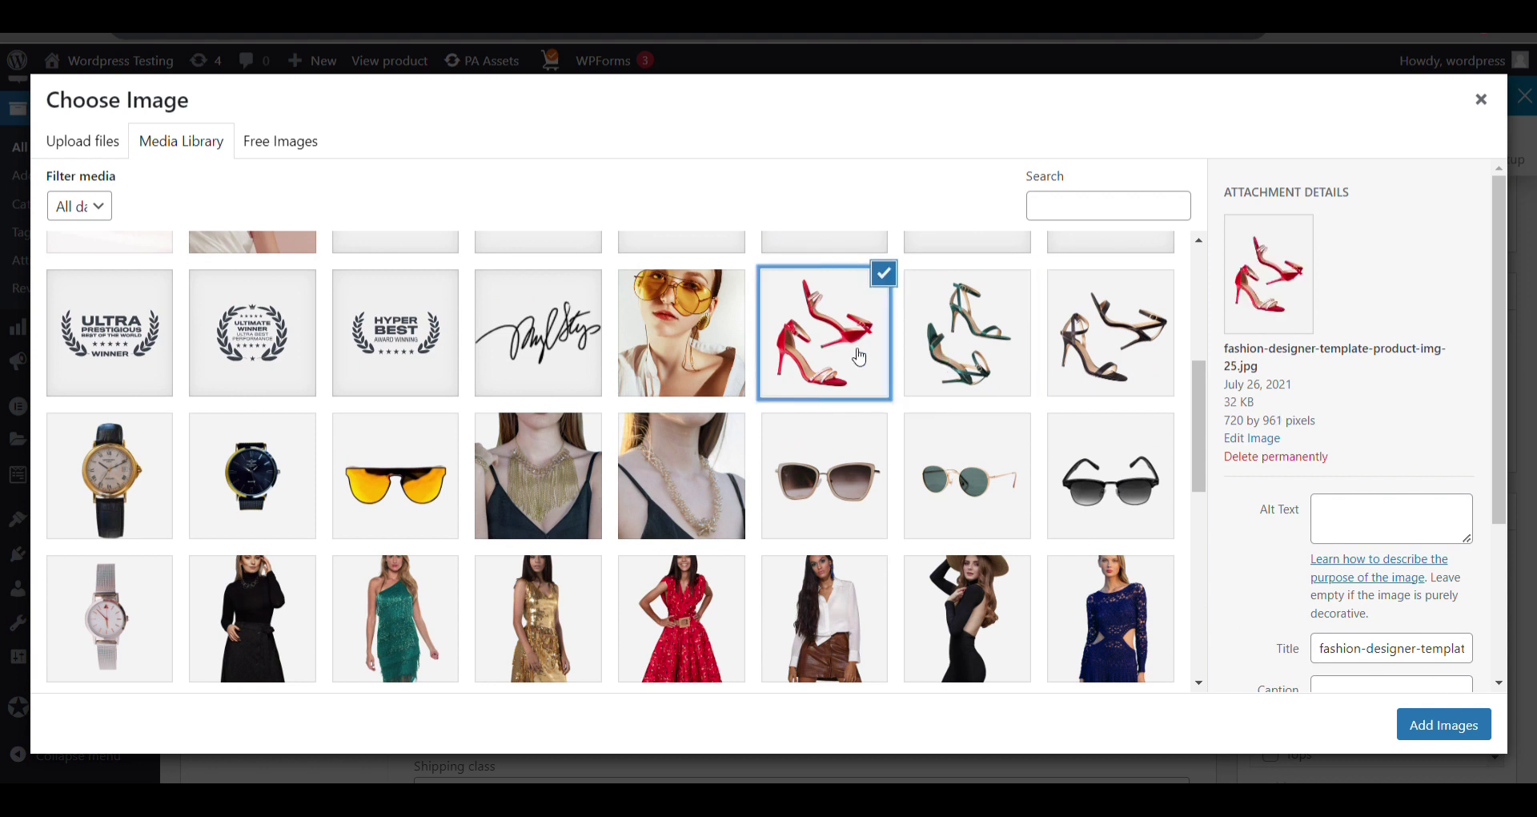
pyautogui.click(964, 346)
pyautogui.click(825, 320)
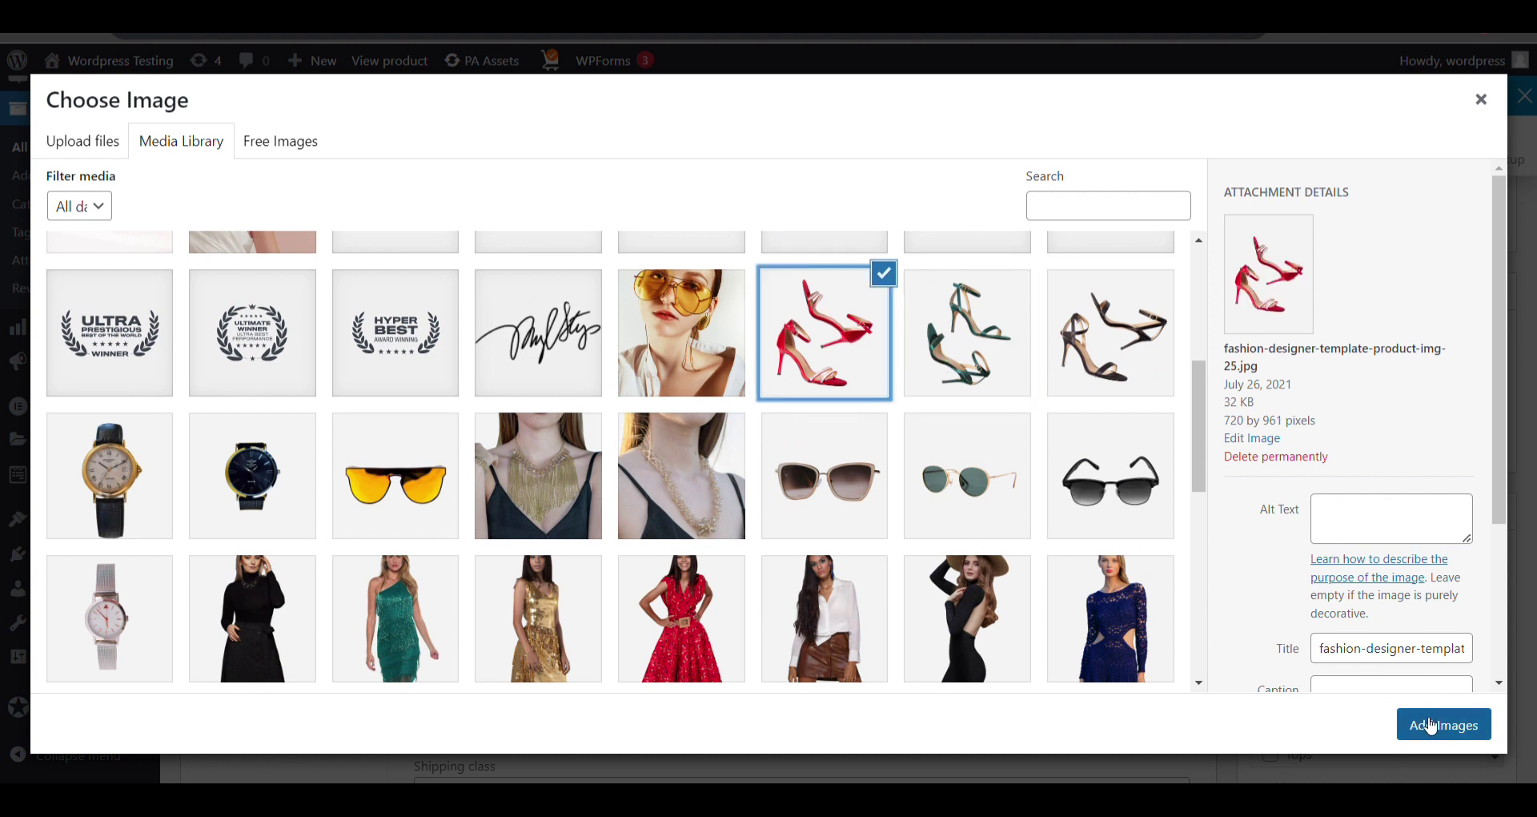
pyautogui.click(1432, 725)
# Add the green heels image fashion-designer-template-product-img-23.jpg to the S variation's gallery
pyautogui.click(520, 532)
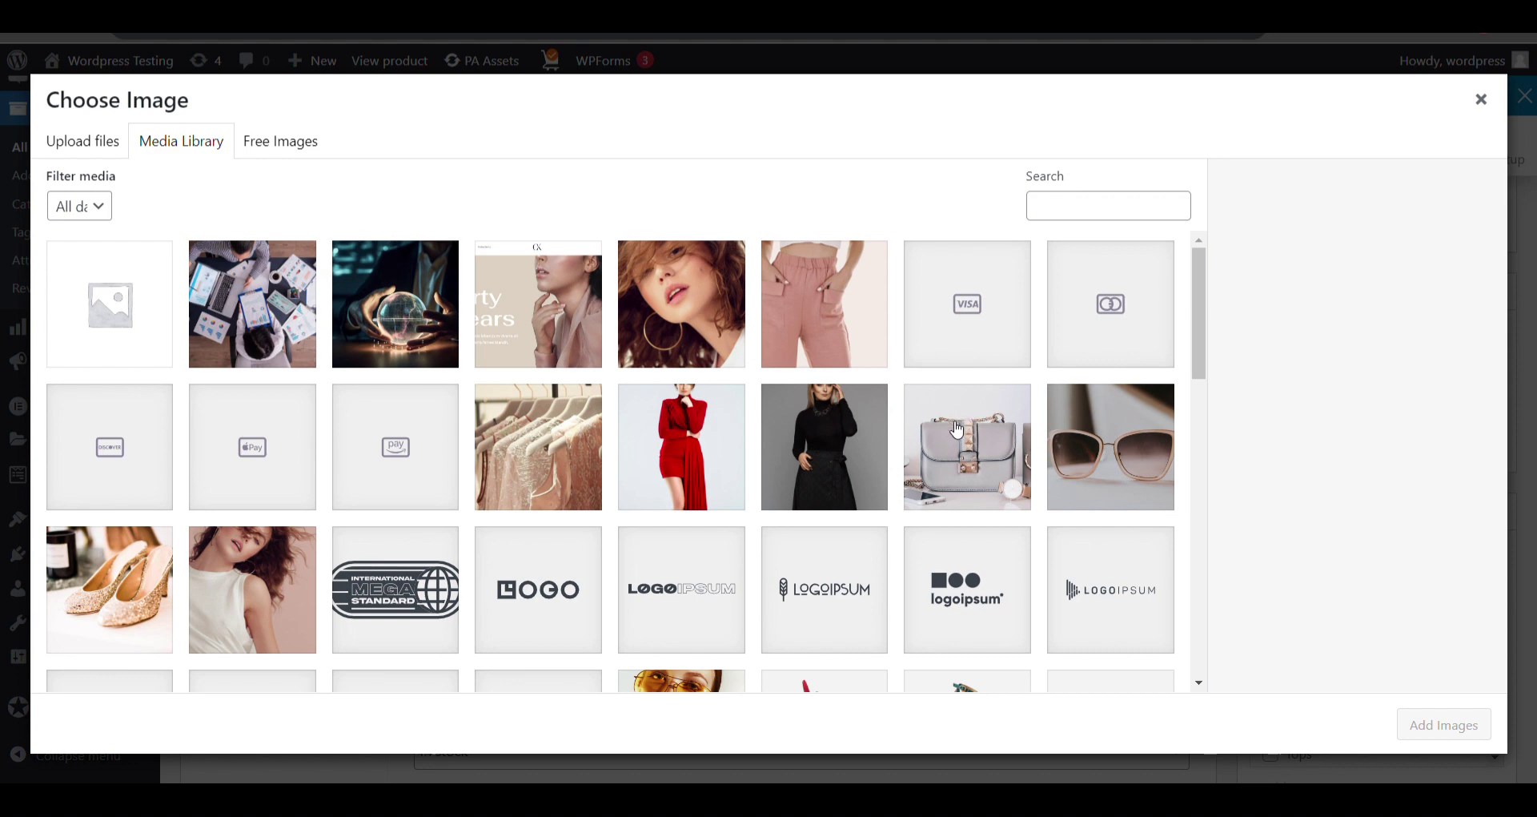
pyautogui.scroll(-5, 955, 433)
pyautogui.click(962, 389)
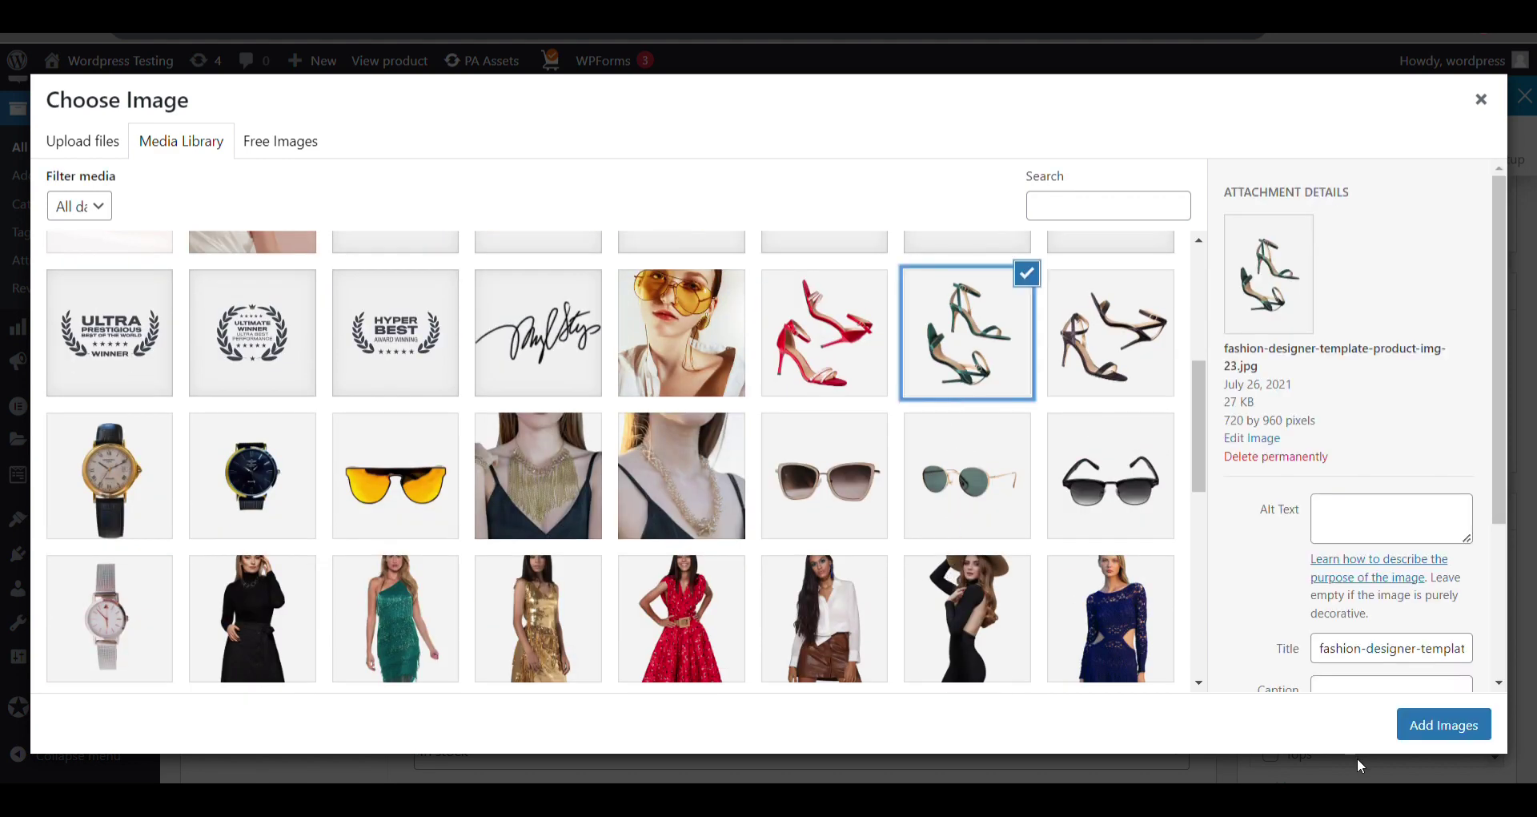
pyautogui.click(1429, 726)
# Try to add the dark heels image fashion-designer-template-product-img-24.jpg to the S variation's gallery
pyautogui.click(523, 531)
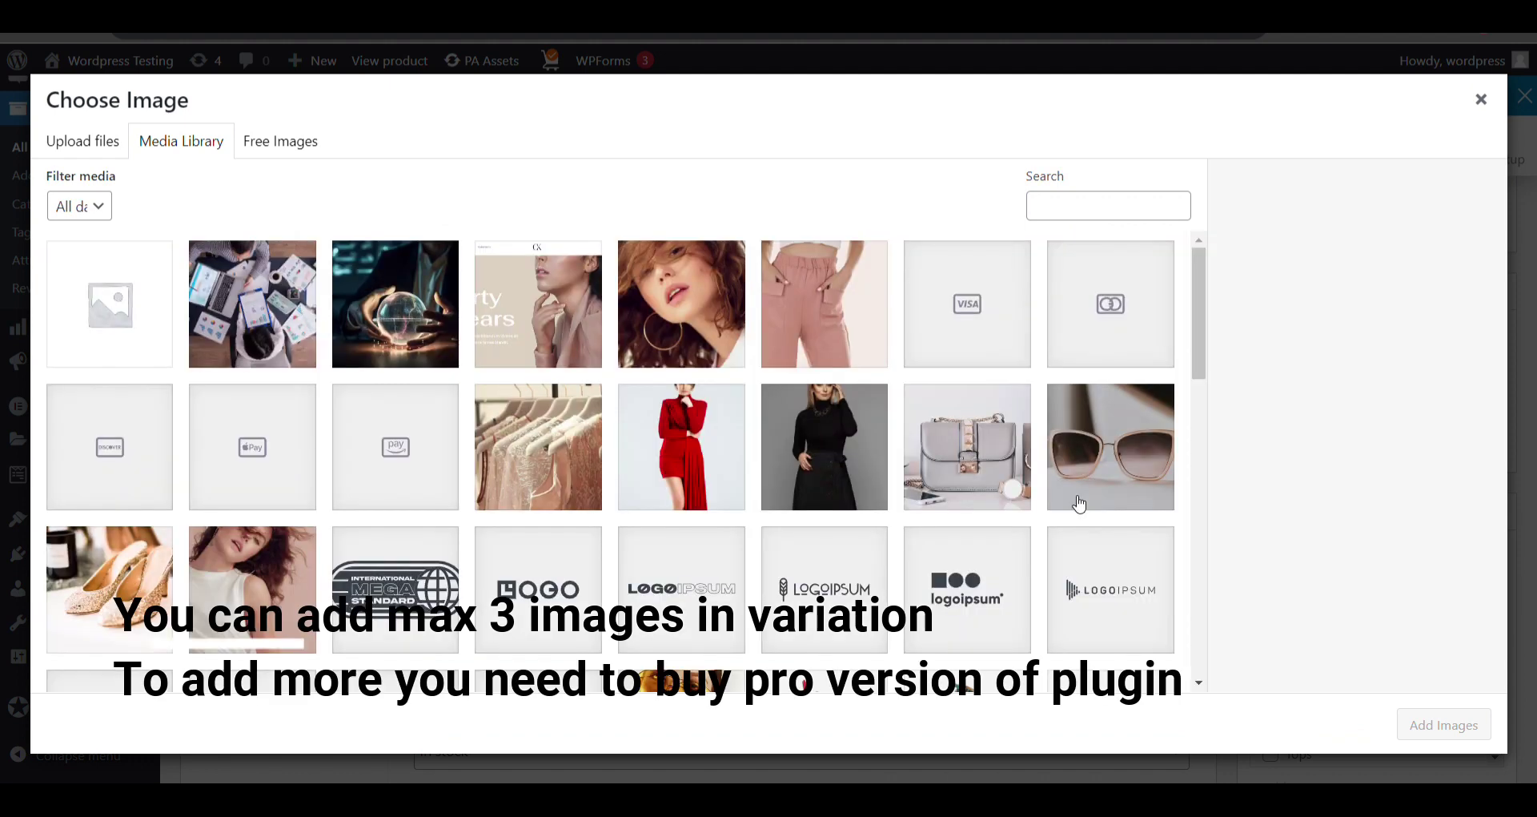
pyautogui.scroll(-6, 1077, 501)
pyautogui.click(1125, 295)
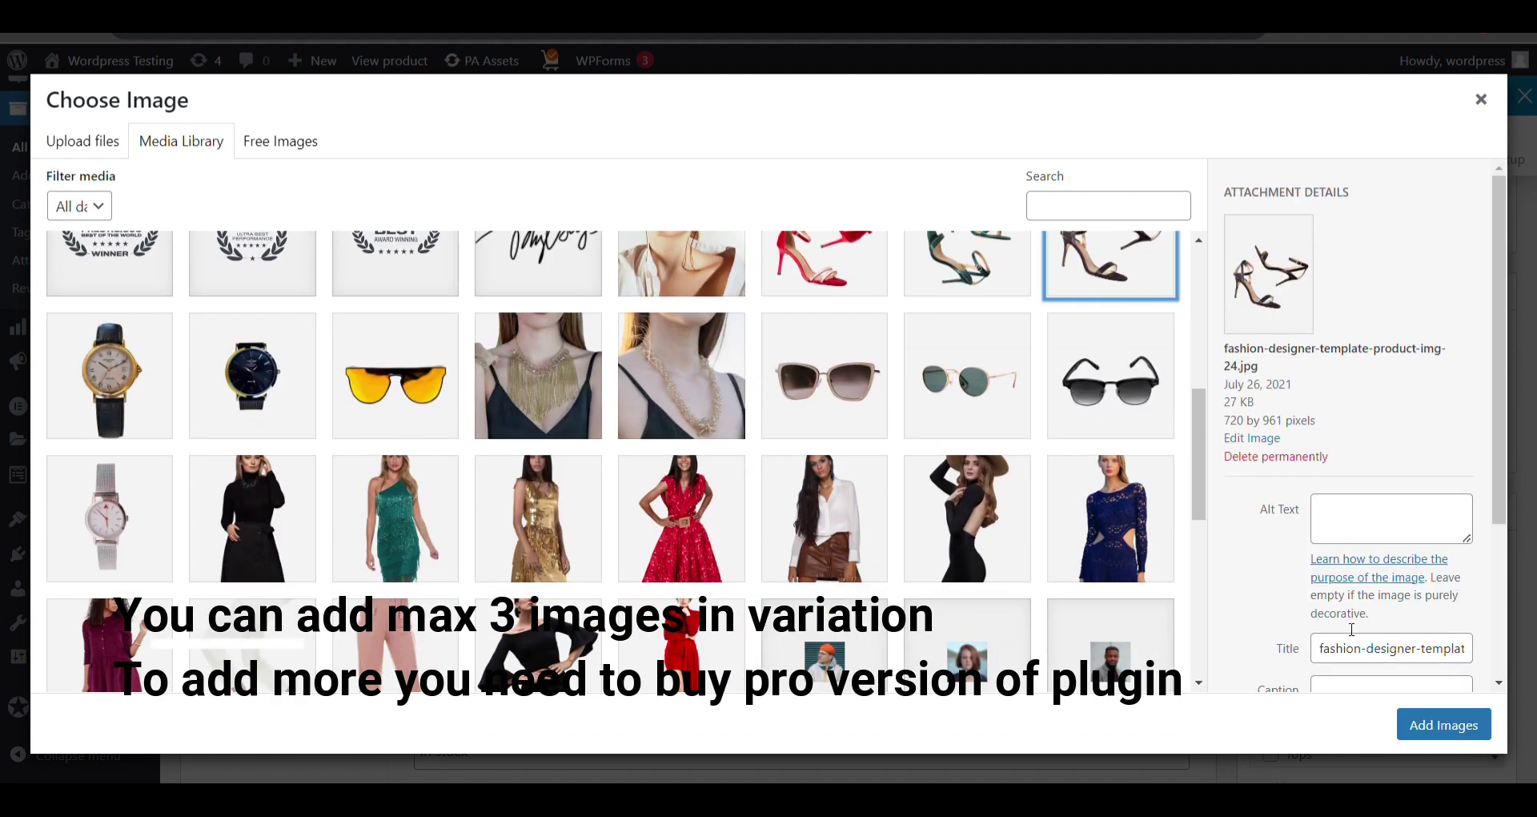
pyautogui.click(1444, 725)
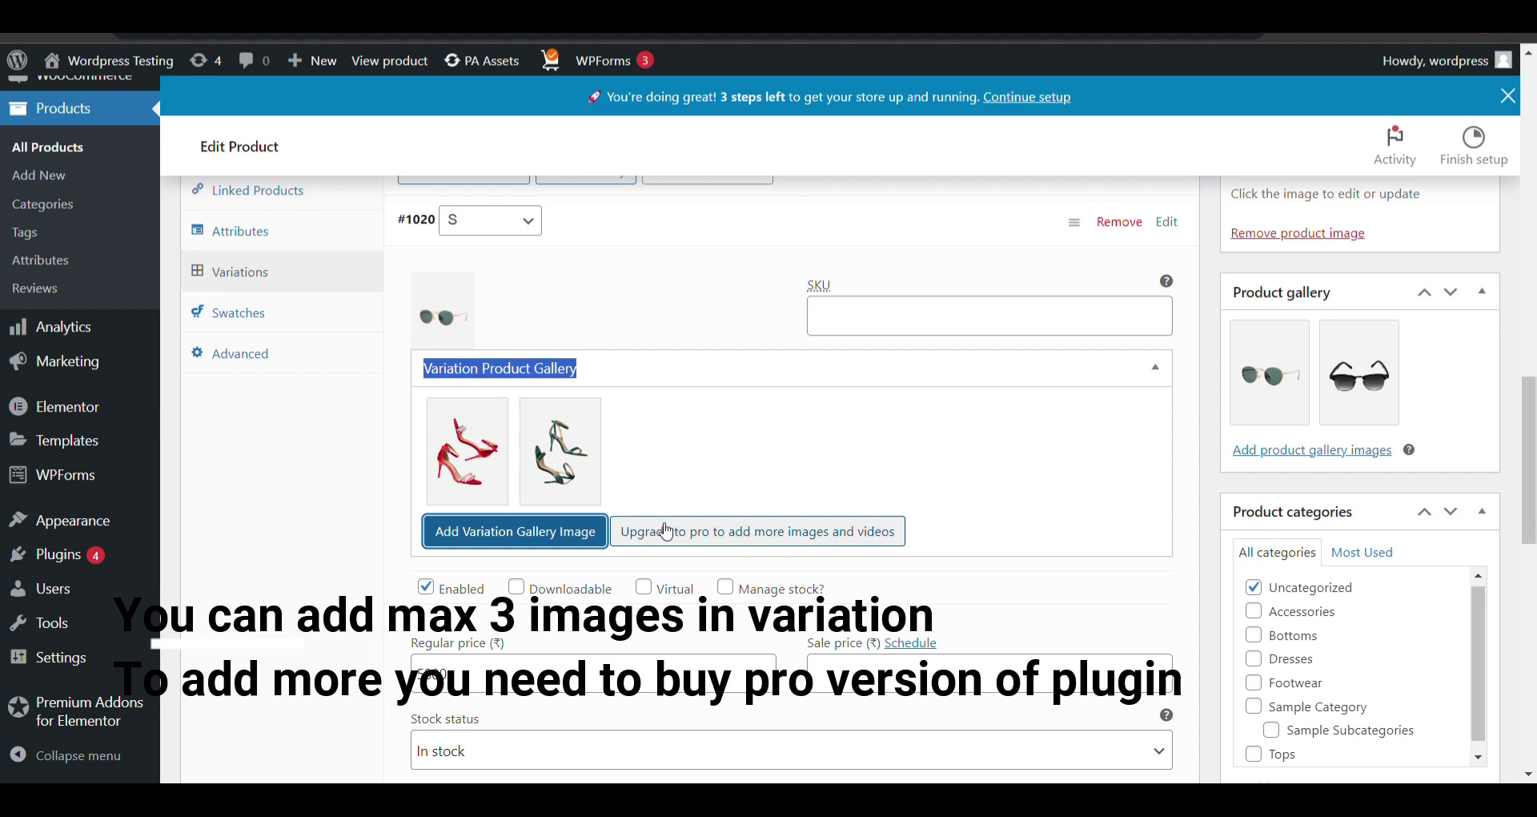
# Expand the M variation and add the fringed necklace image fashion-designer-template-product-img-20.jpg to its gallery
pyautogui.scroll(-7, 718, 549)
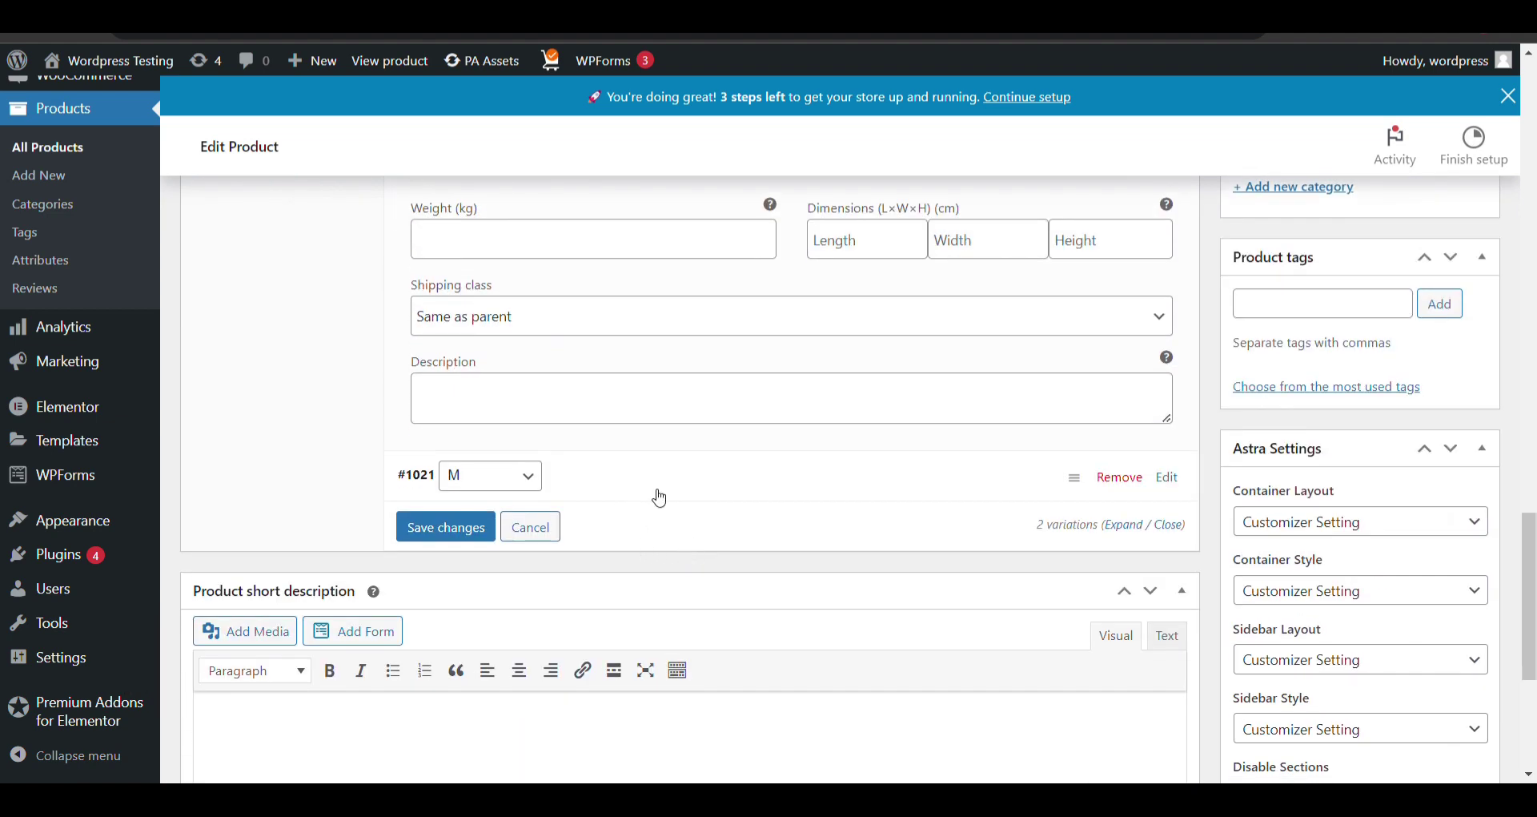
pyautogui.click(658, 499)
pyautogui.scroll(-4, 561, 400)
pyautogui.click(528, 365)
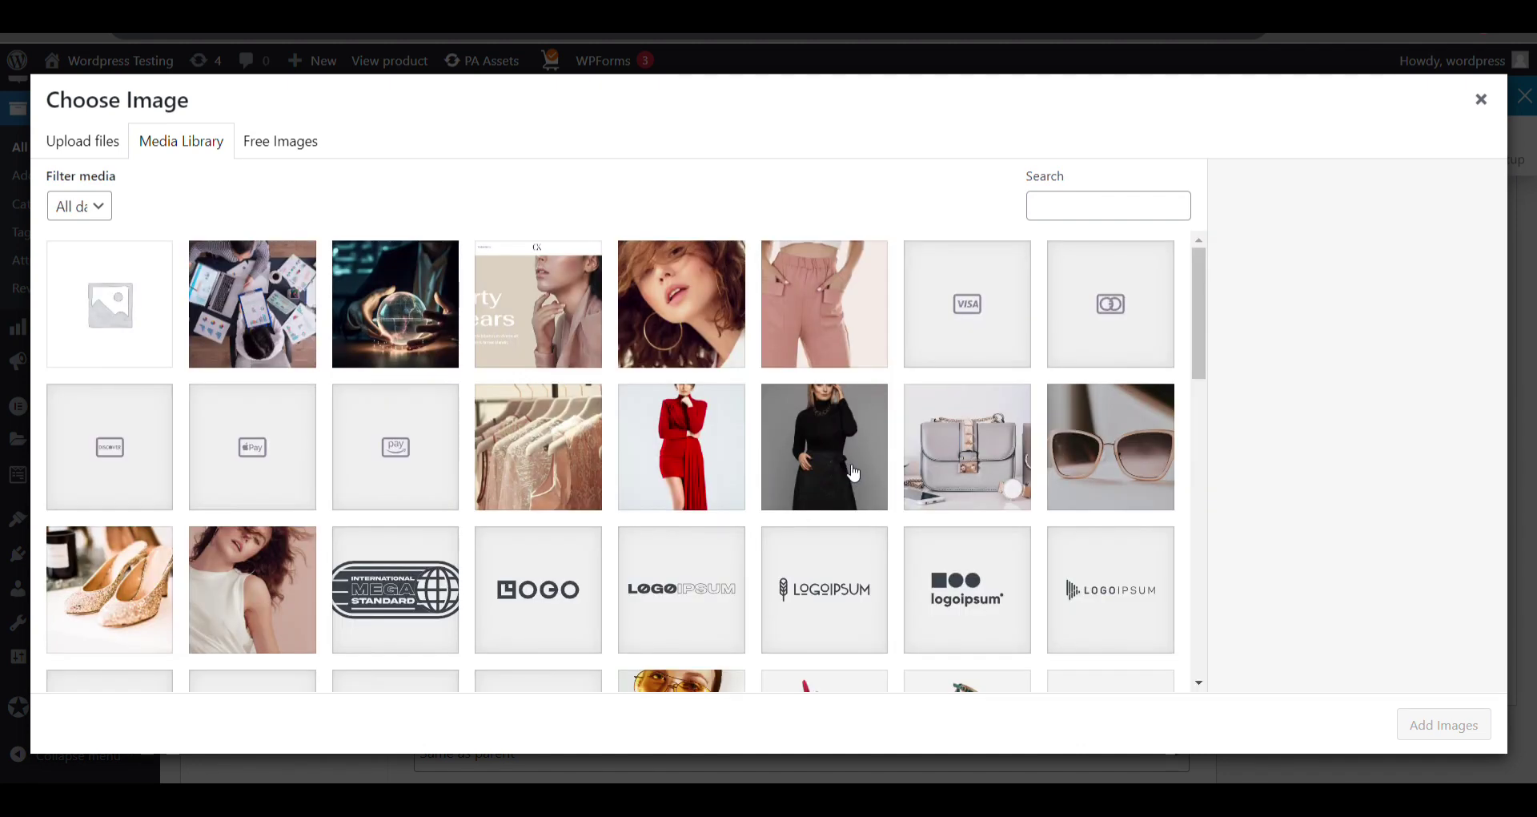
pyautogui.scroll(-5, 766, 466)
pyautogui.click(589, 457)
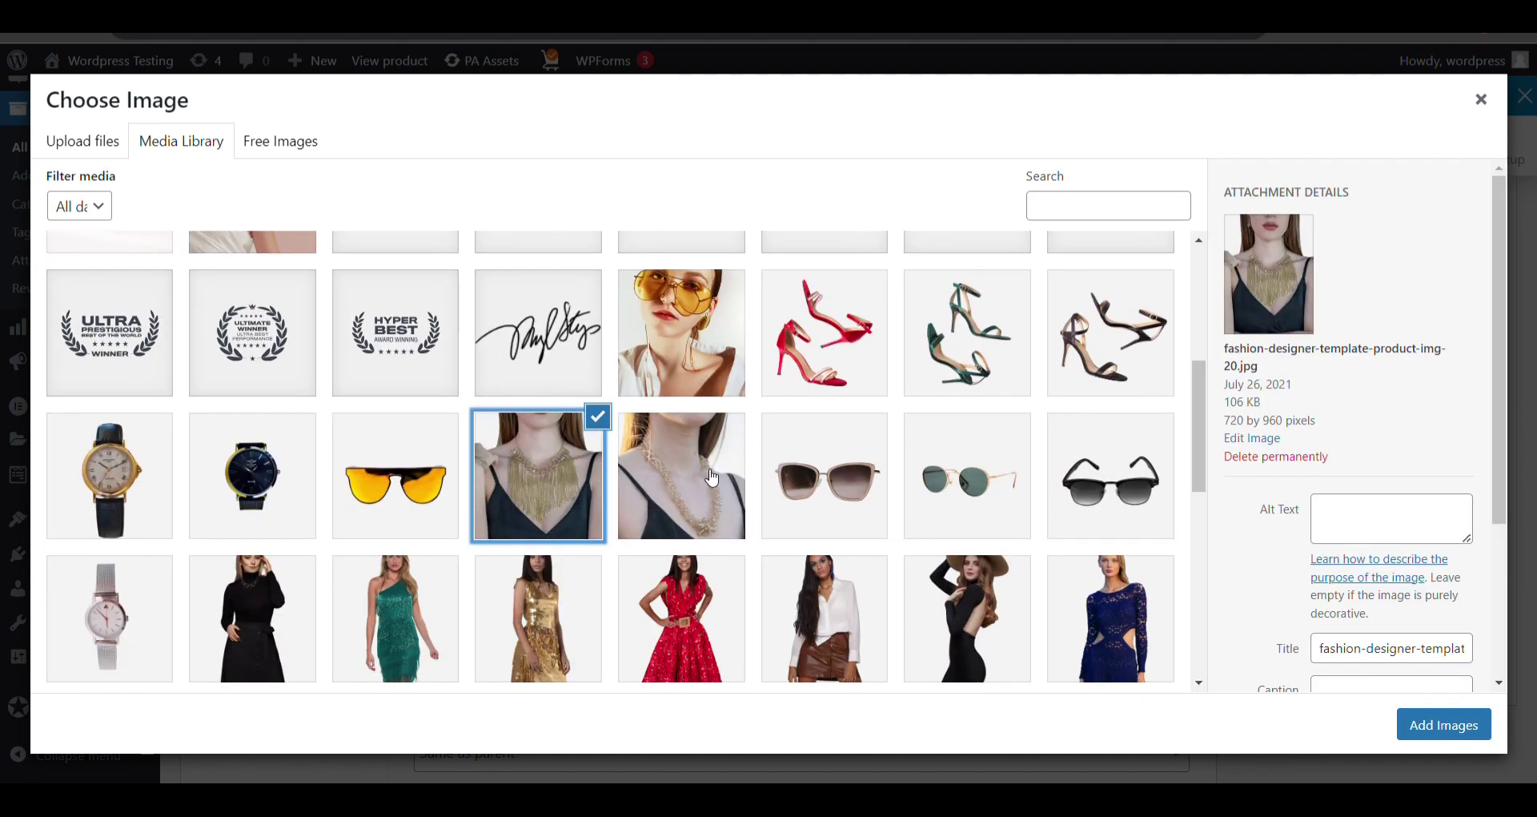
pyautogui.click(682, 487)
pyautogui.click(594, 468)
pyautogui.click(743, 456)
pyautogui.click(592, 453)
pyautogui.click(1456, 730)
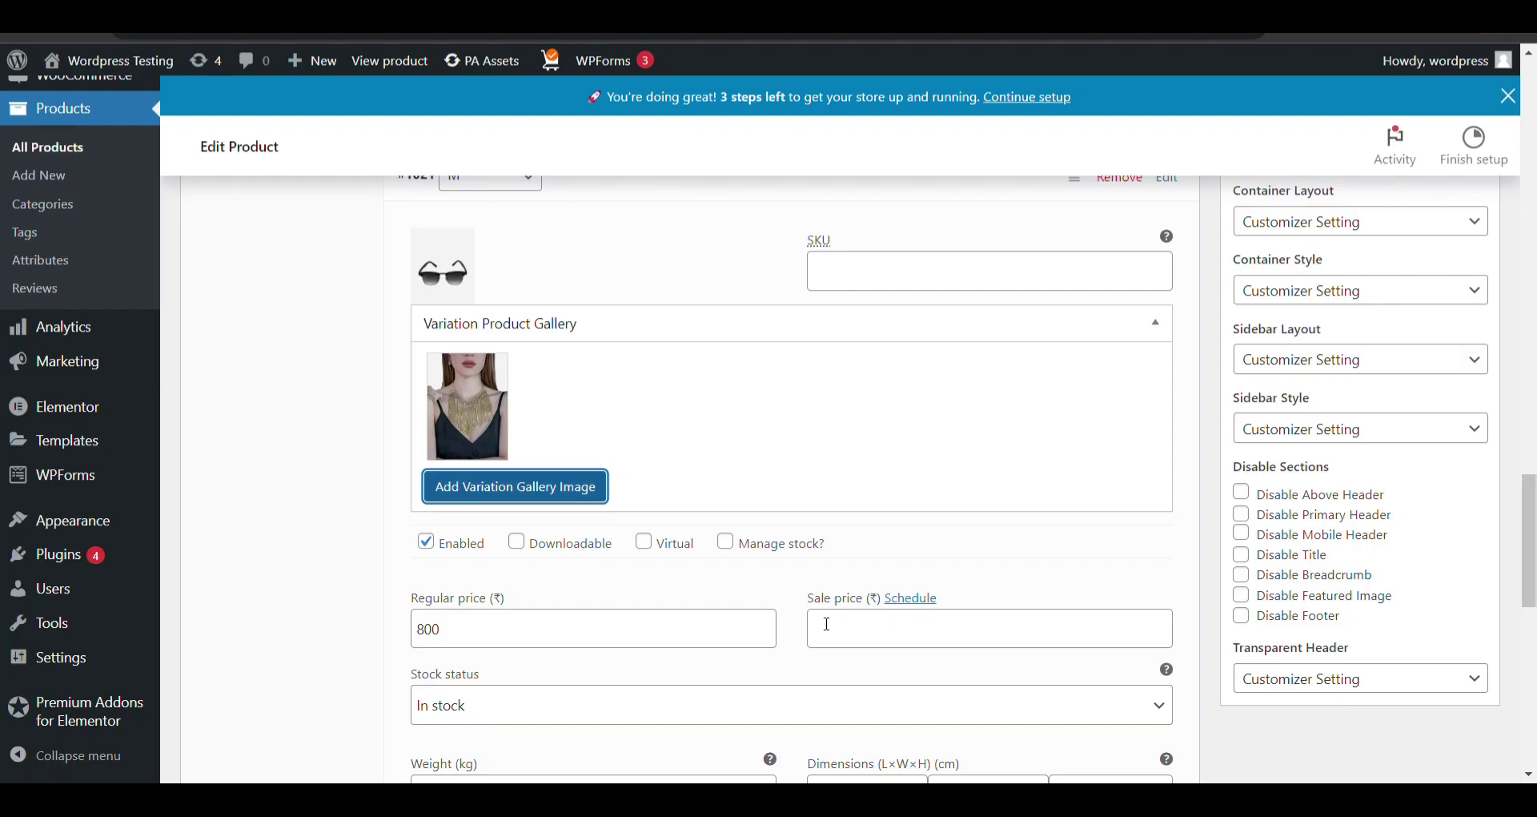
# Add the gold chain necklace image from the media library to the M variation's gallery
pyautogui.click(560, 506)
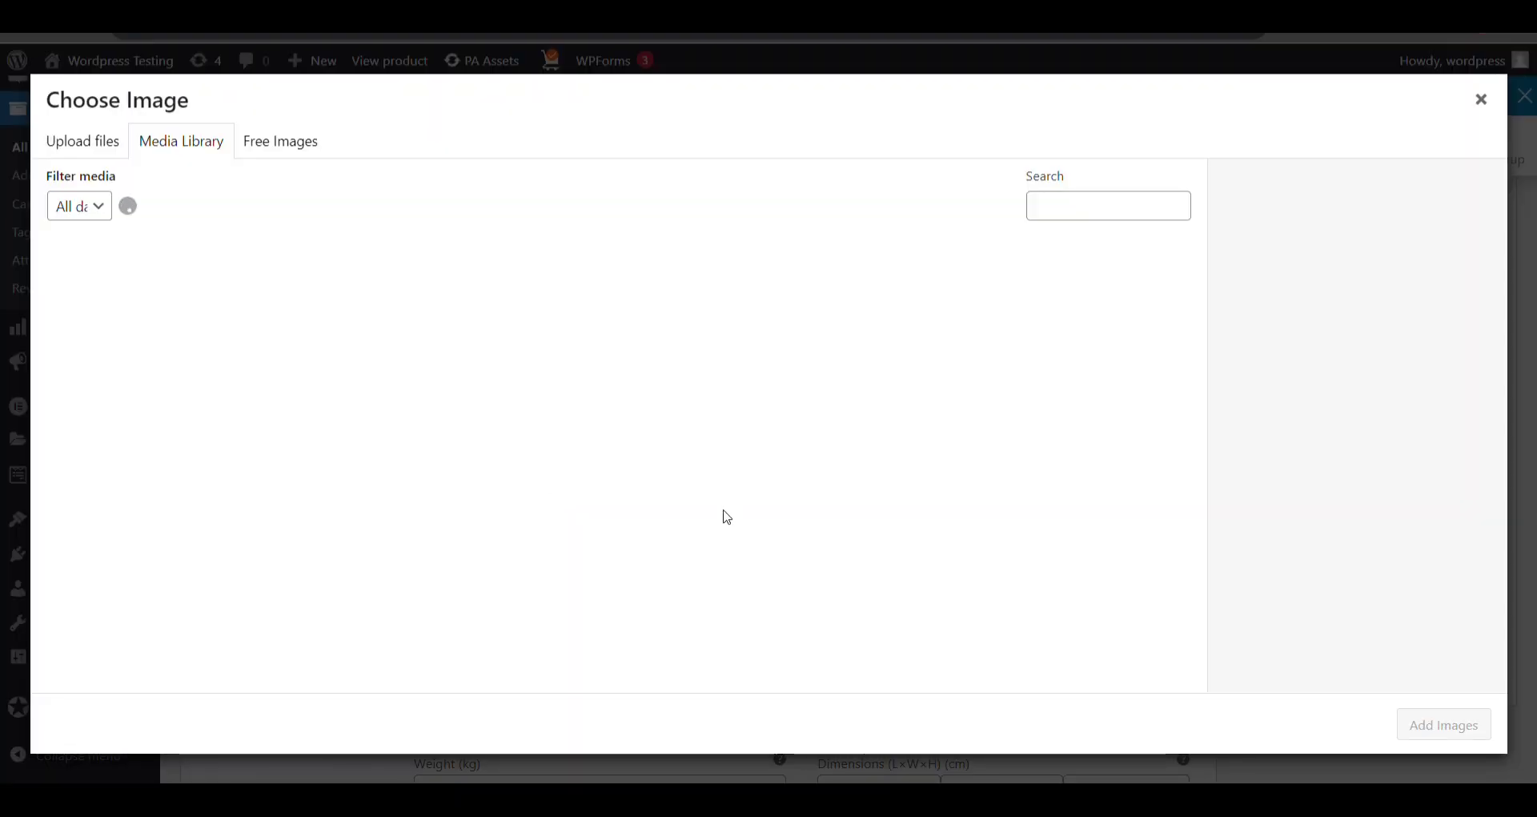
pyautogui.scroll(-10, 733, 529)
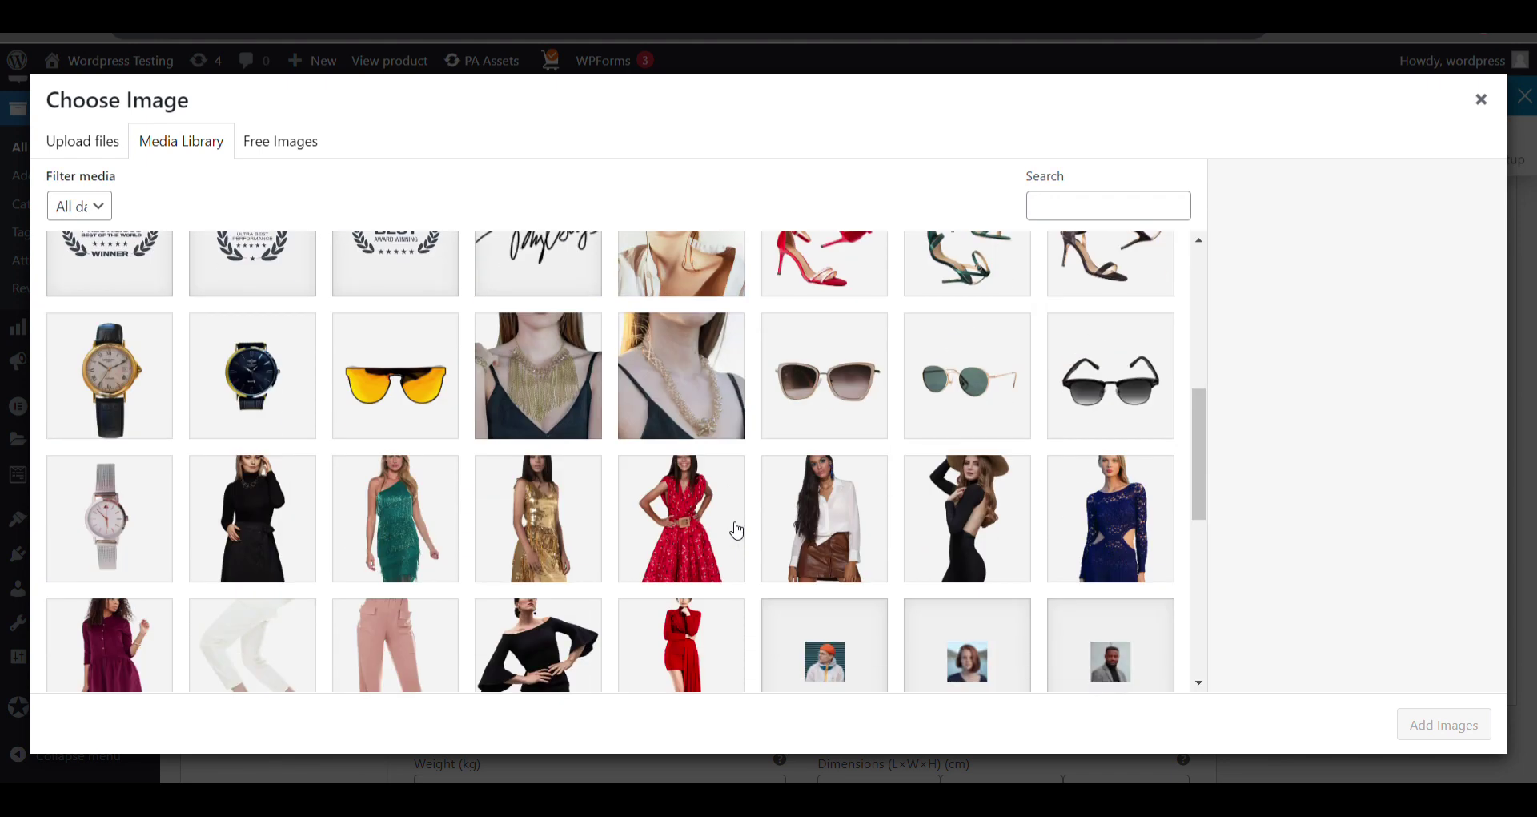
pyautogui.click(693, 440)
pyautogui.click(1433, 726)
# Update Sample Variation Product to save the variation galleries
pyautogui.scroll(-5, 1439, 538)
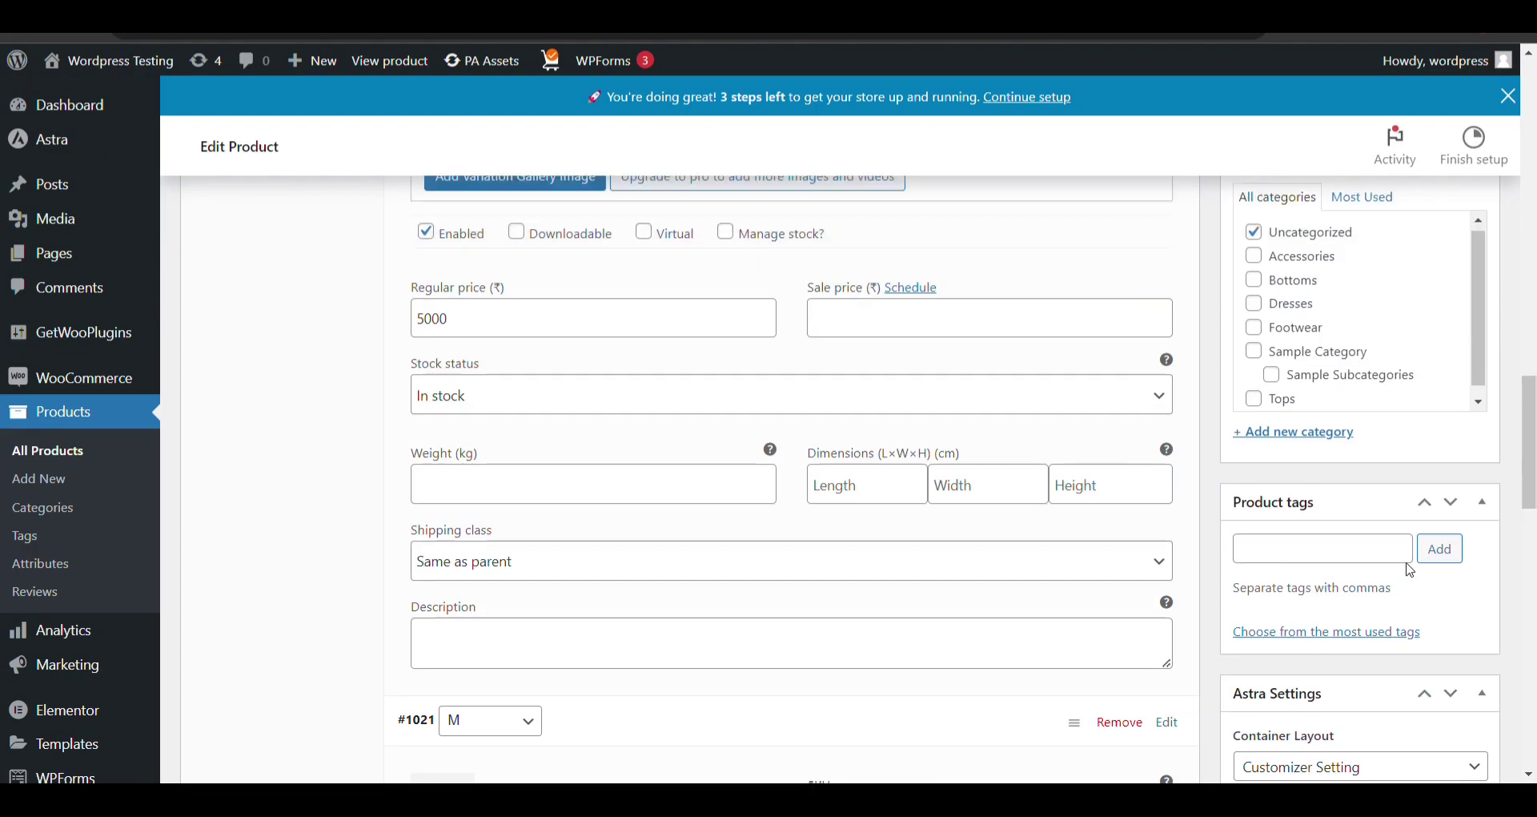
pyautogui.scroll(9, 1439, 538)
pyautogui.scroll(8, 1438, 538)
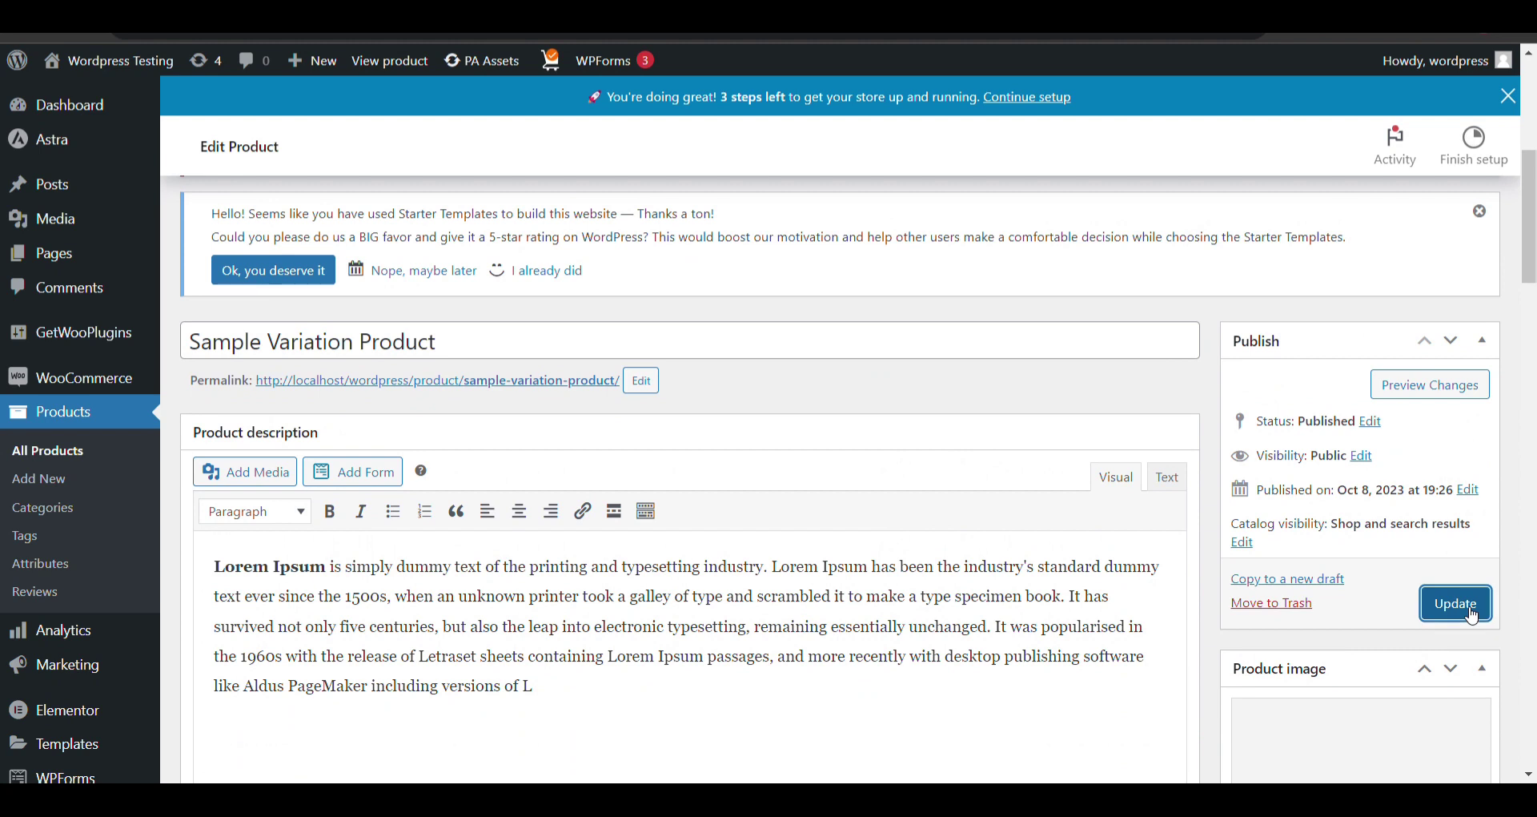
pyautogui.click(1471, 611)
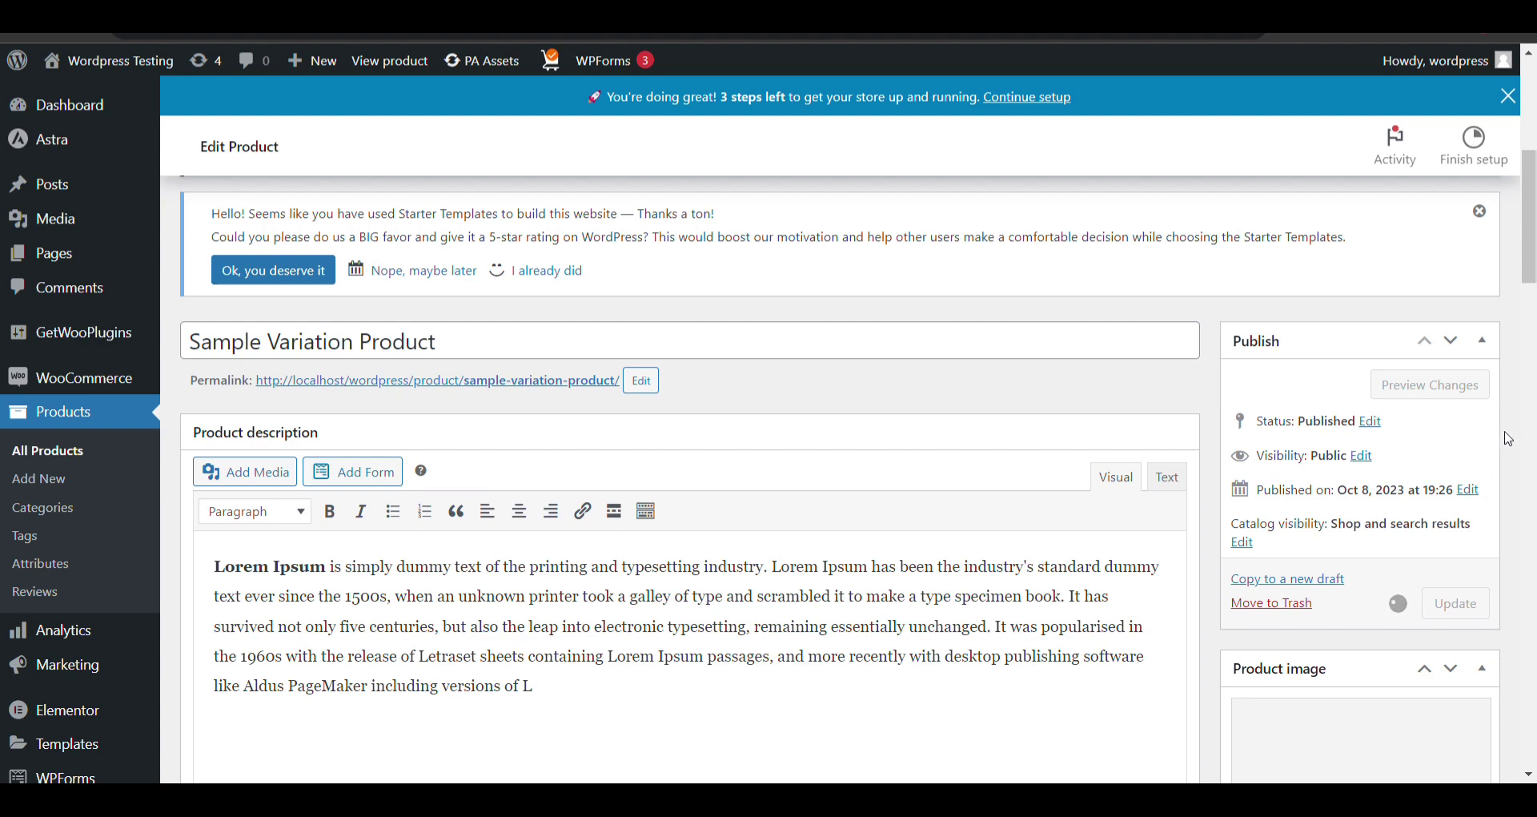
# Switch to the Sample Variation Product storefront page, reload it and view each default gallery image
pyautogui.scroll(-10, 1503, 426)
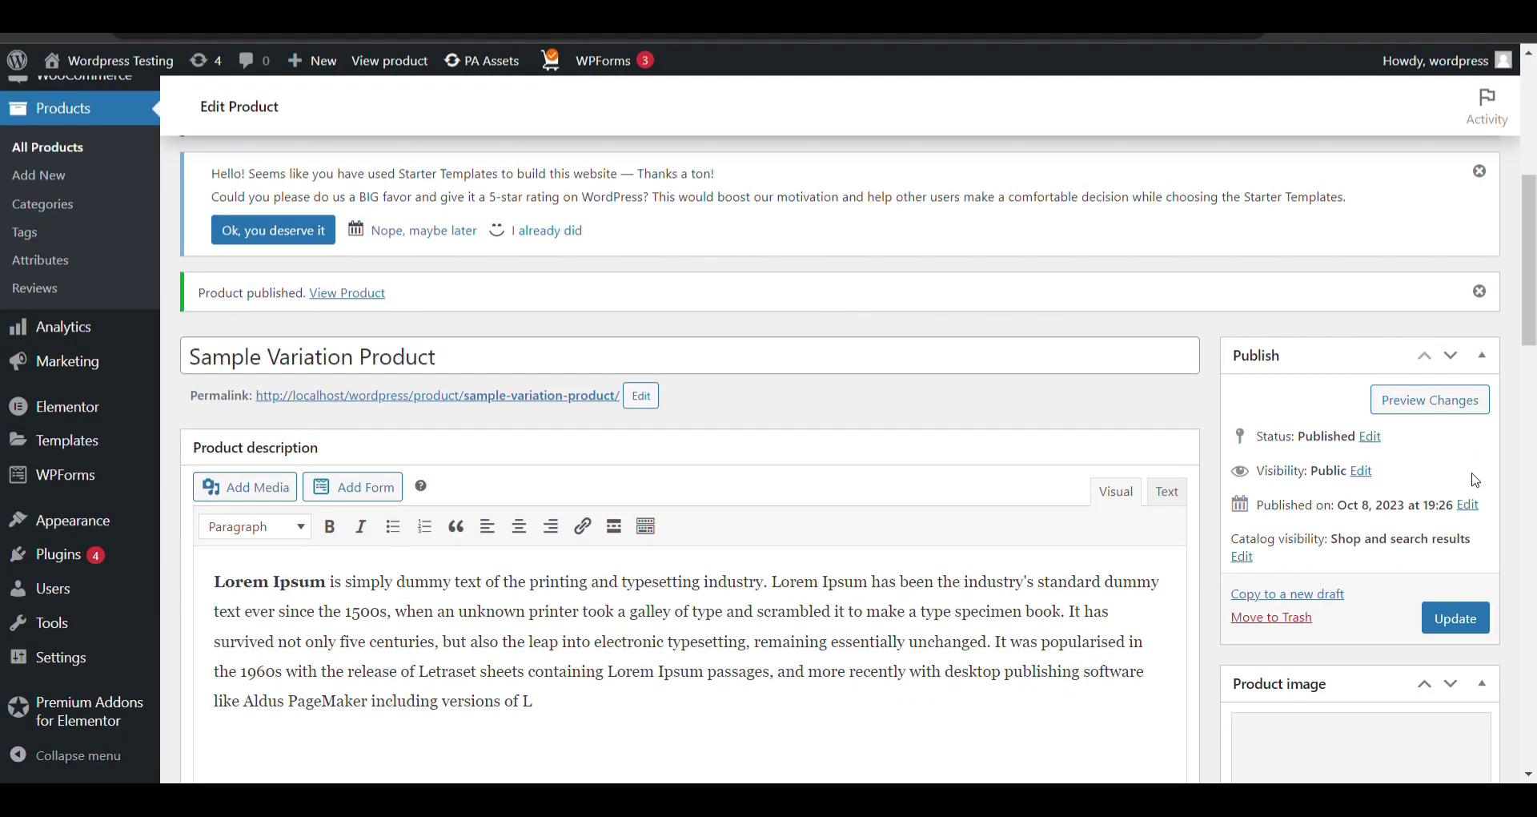
pyautogui.click(1403, 199)
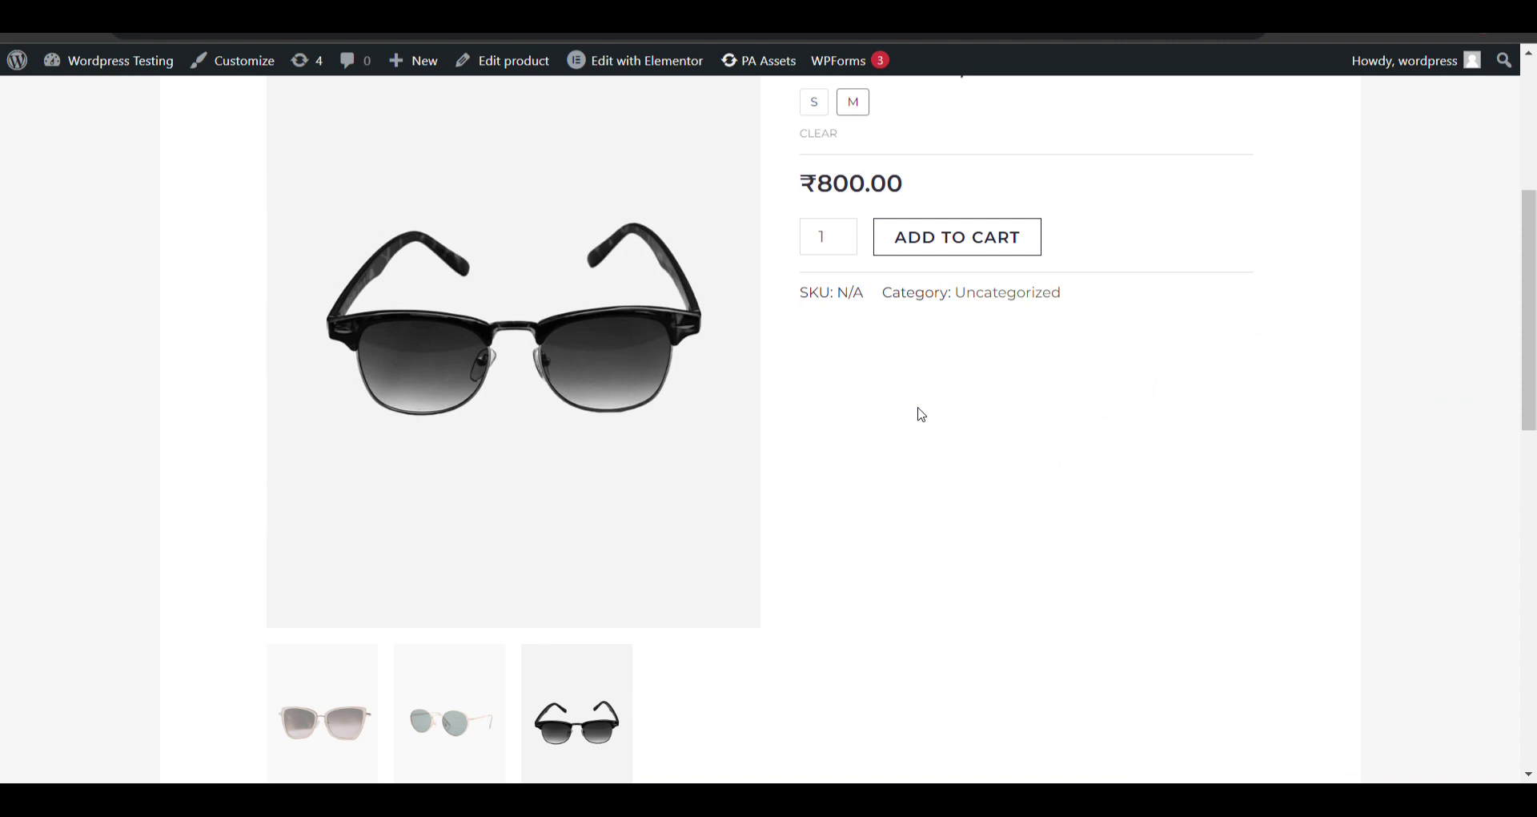
pyautogui.press('F5')
pyautogui.scroll(-8, 923, 408)
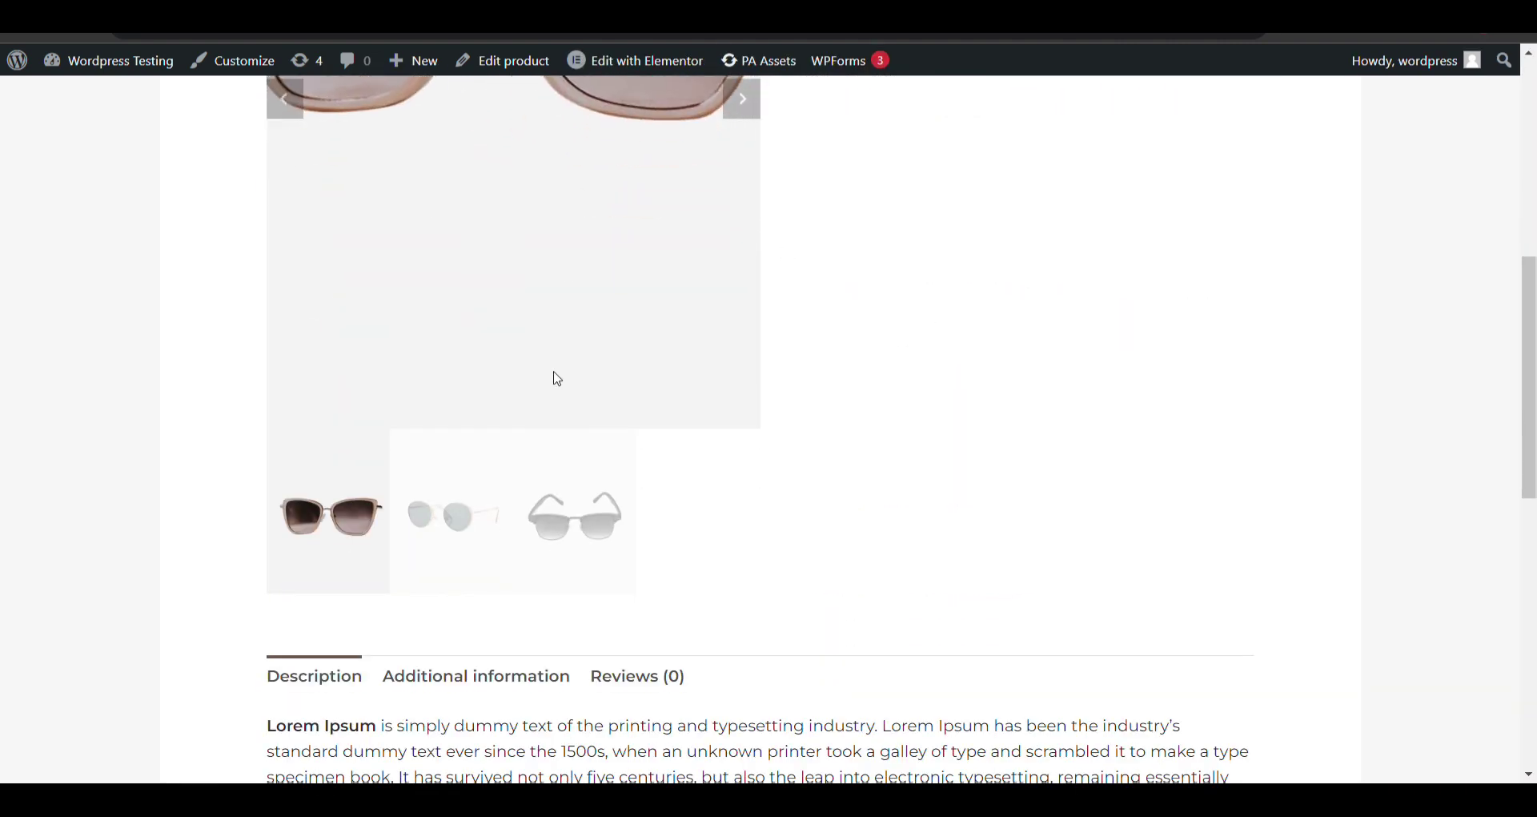
pyautogui.click(473, 526)
pyautogui.click(575, 517)
pyautogui.click(380, 490)
pyautogui.scroll(1, 1088, 509)
pyautogui.scroll(2, 1088, 508)
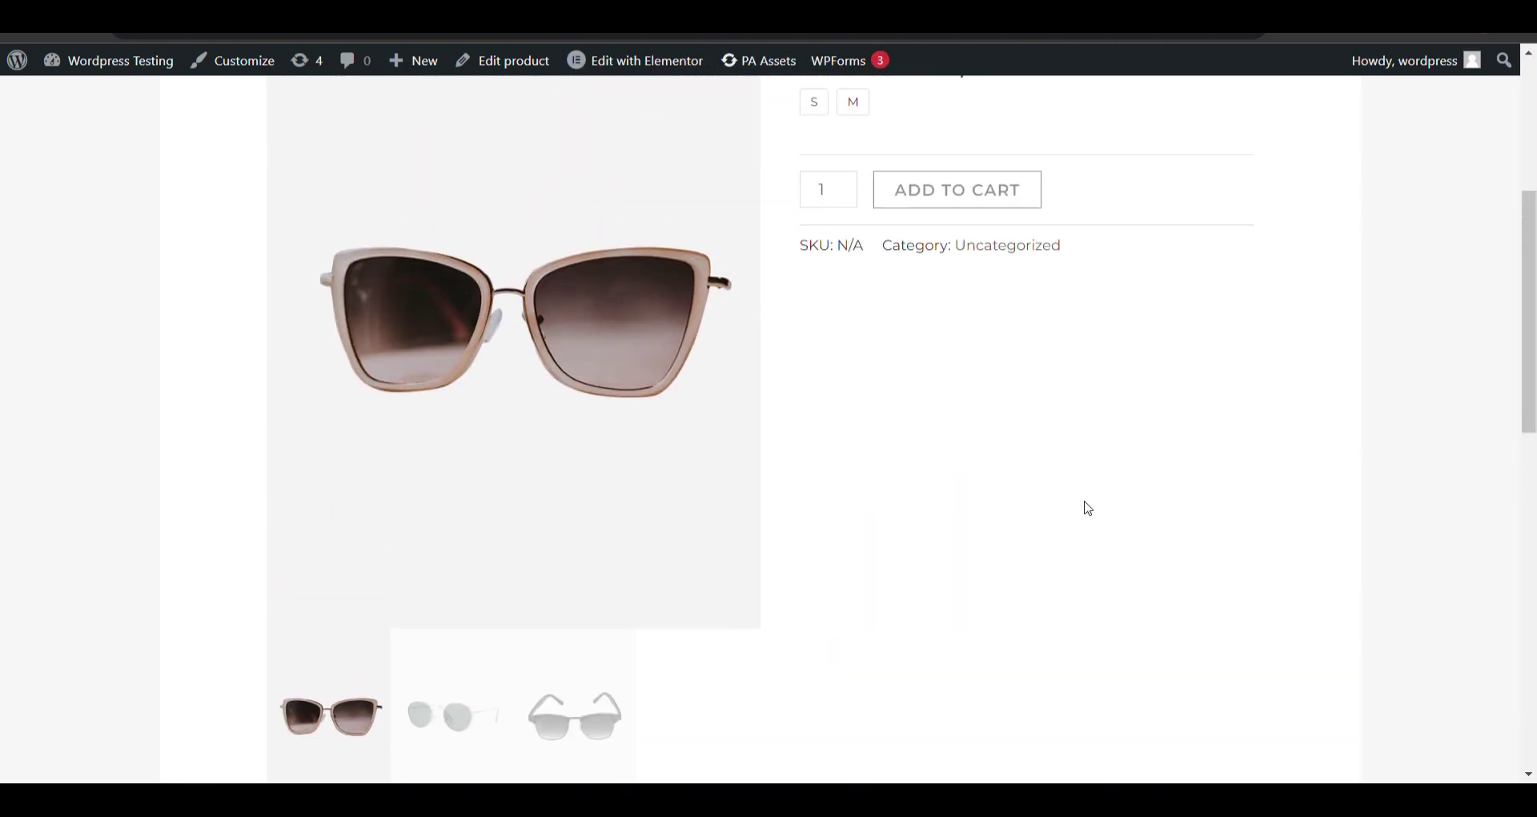
# Choose size S on the product page and view each image in its gallery
pyautogui.click(830, 102)
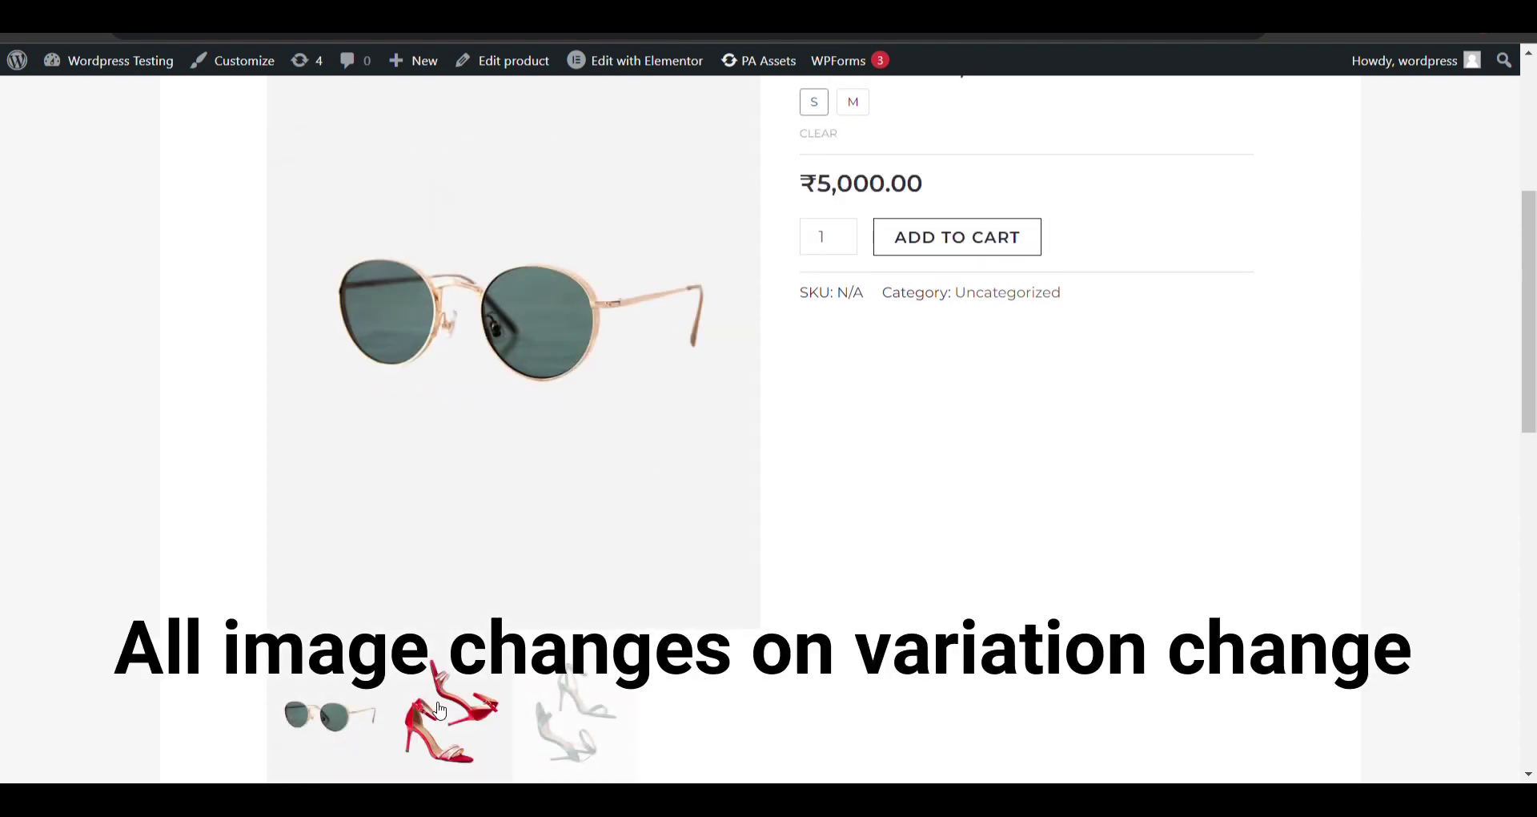
pyautogui.click(439, 710)
pyautogui.click(574, 713)
pyautogui.click(329, 715)
pyautogui.click(451, 713)
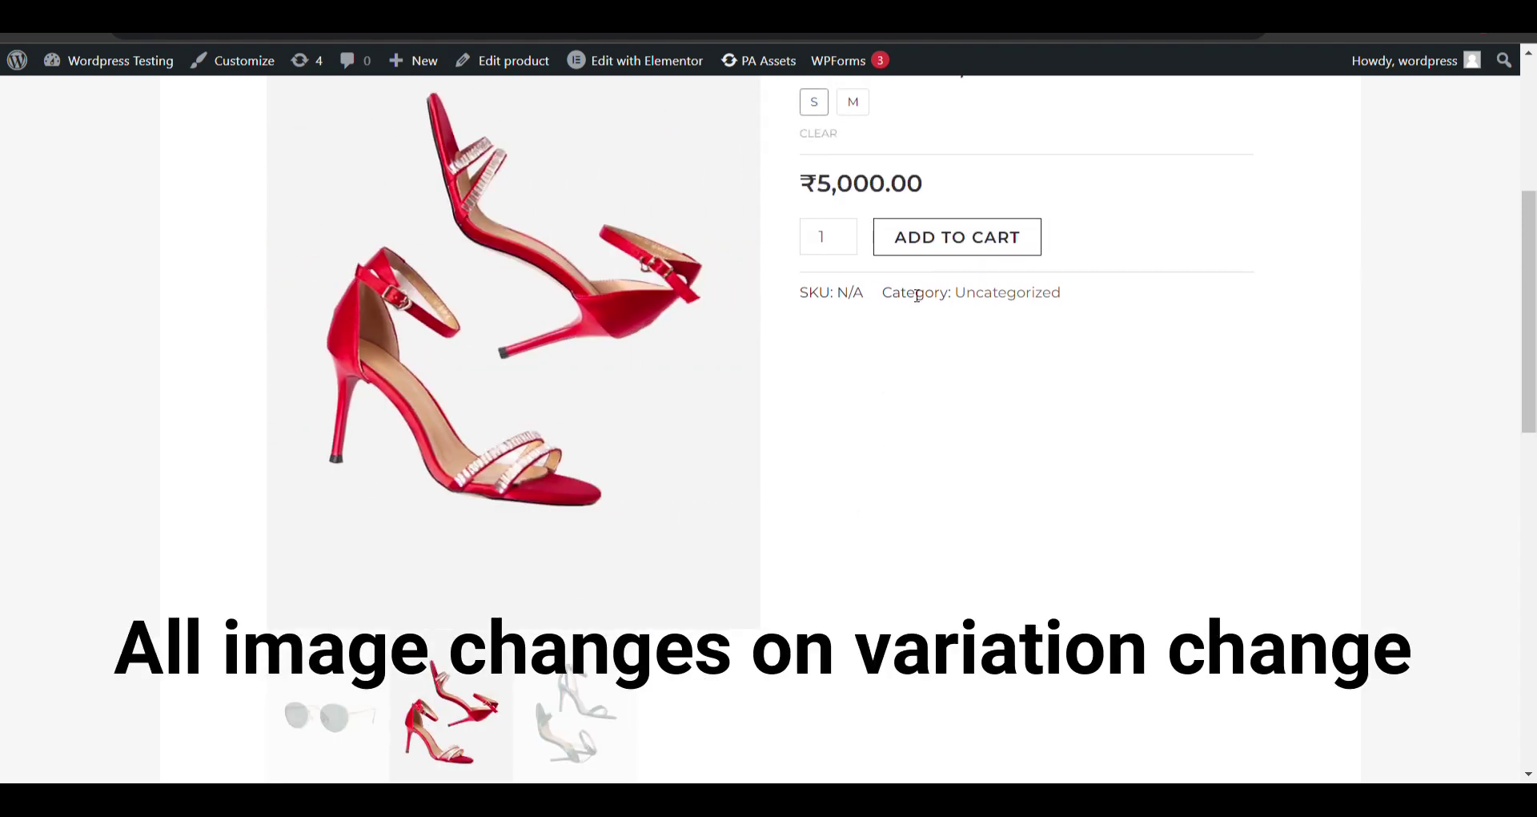
# Choose size M on the product page and view each image in its gallery
pyautogui.click(853, 103)
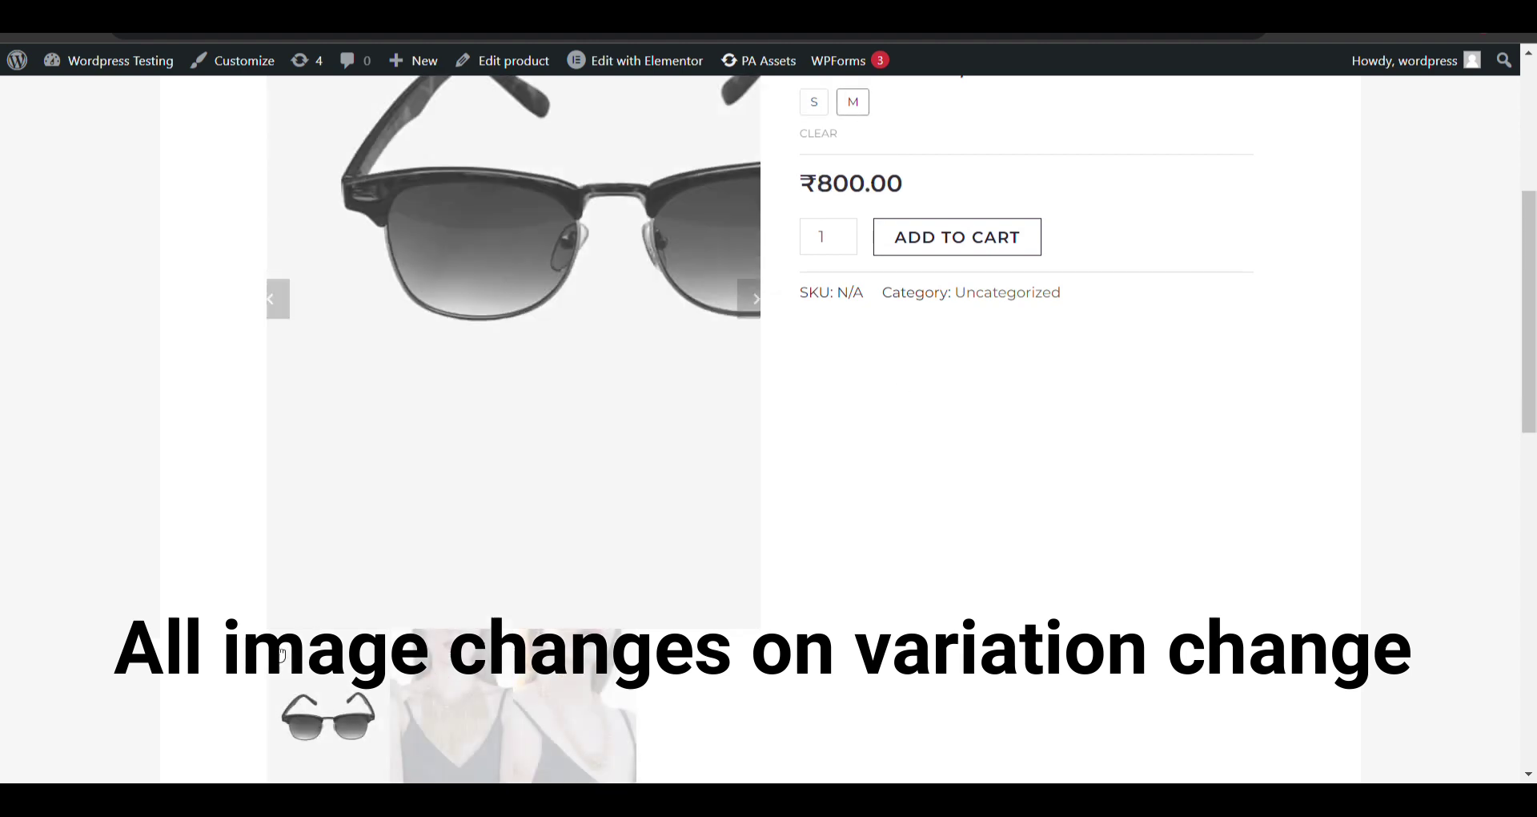
pyautogui.click(451, 712)
pyautogui.click(596, 702)
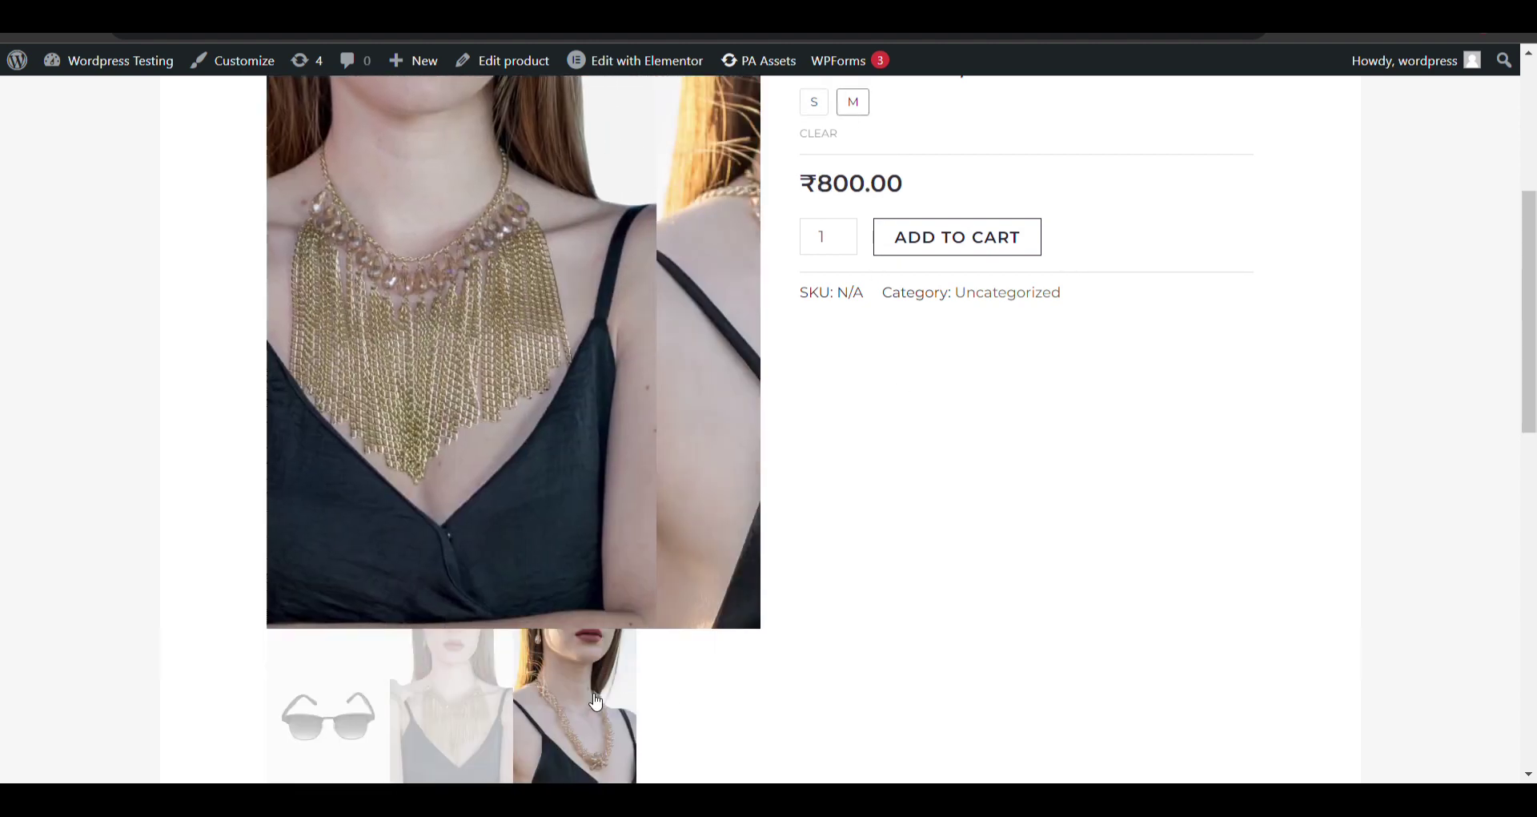
pyautogui.click(329, 715)
pyautogui.scroll(5, 775, 456)
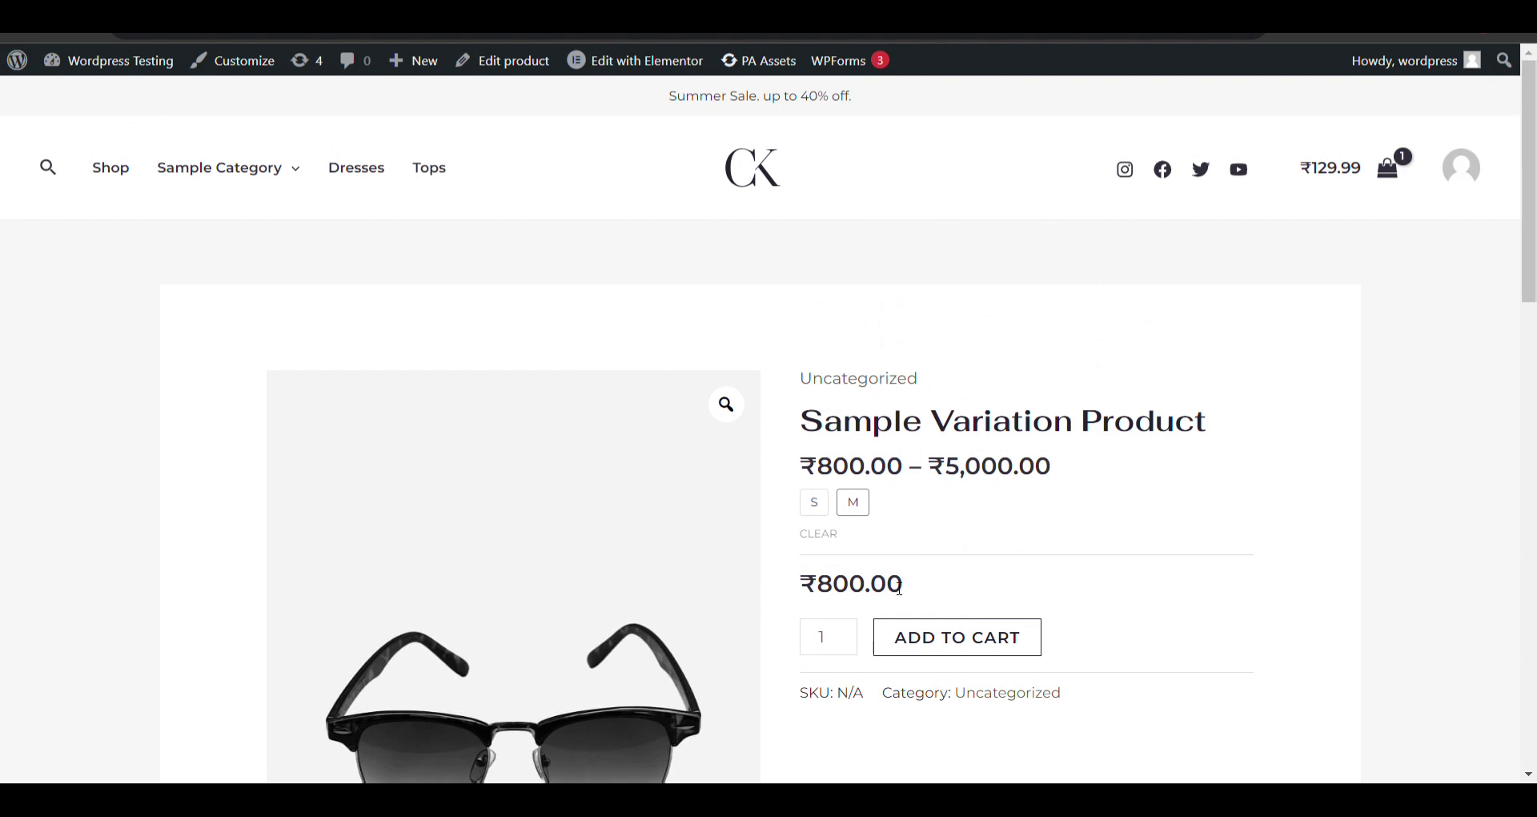